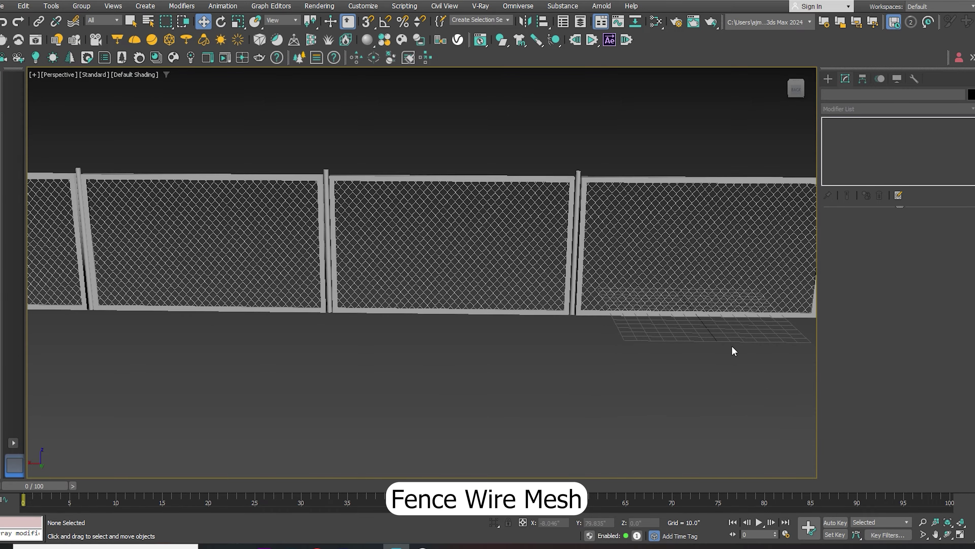
scroll(732, 345, "down", 2)
Zoom out and orbit the perspective view around the finished fence.
mouse_move(594, 370)
middle_mouse_down("alt")
mouse_move(647, 345)
mouse_move(630, 357)
middle_mouse_up("alt")
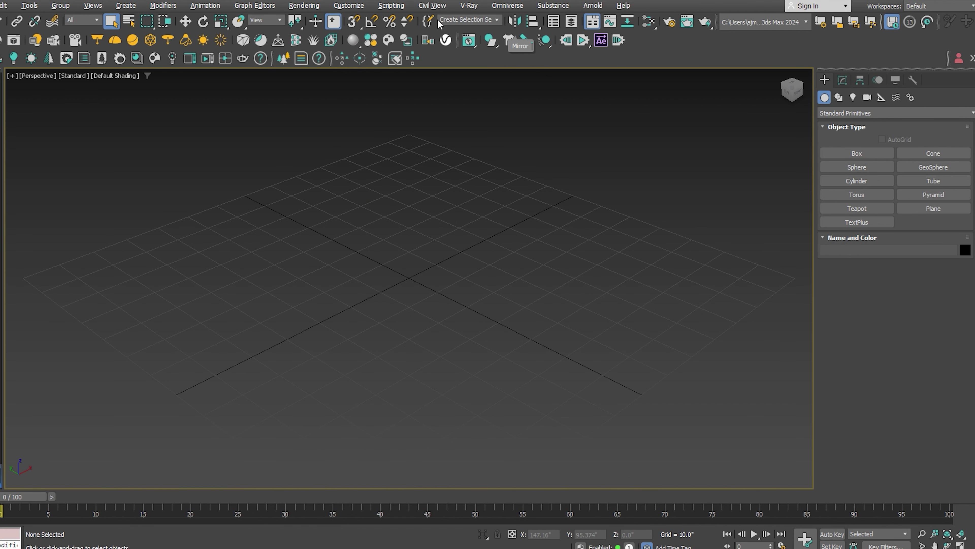
Run the WireMeshGenerator script via Scripting > Run Script.
left_click(391, 5)
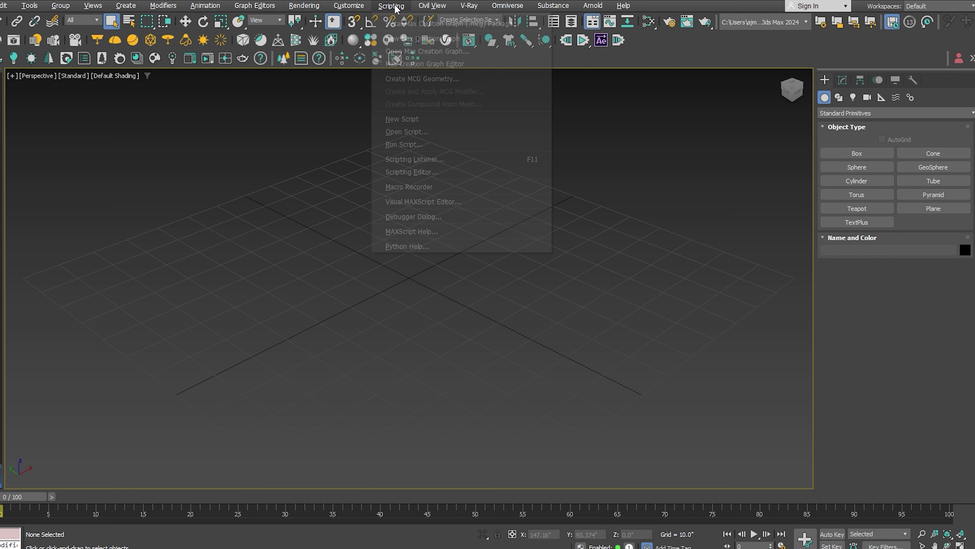
left_click(404, 145)
double_click(84, 59)
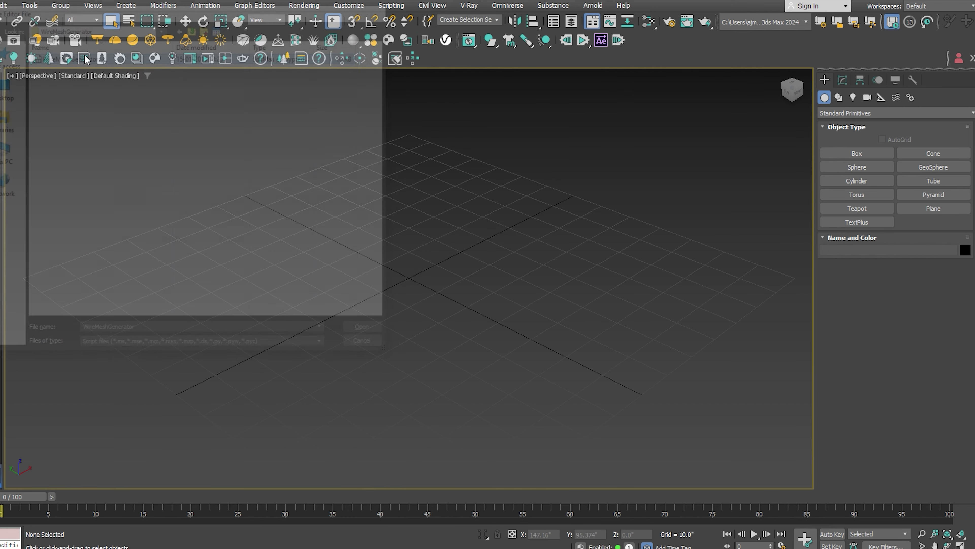
Move the generator dialog aside, then zoom in on and select the TempGrid preview mesh.
left_click_drag(470, 136, 137, 141)
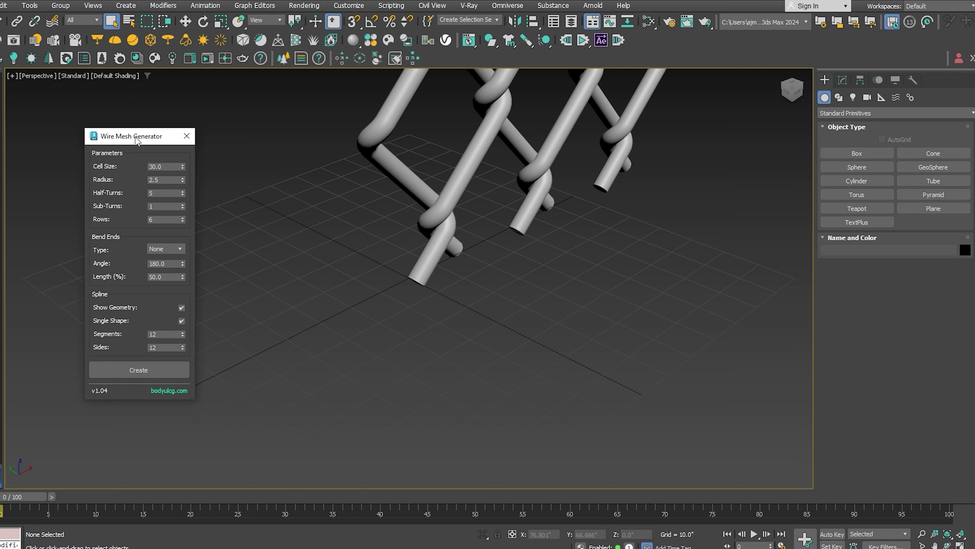
scroll(594, 331, "up", 3)
scroll(577, 424, "up", 3)
left_click(402, 313)
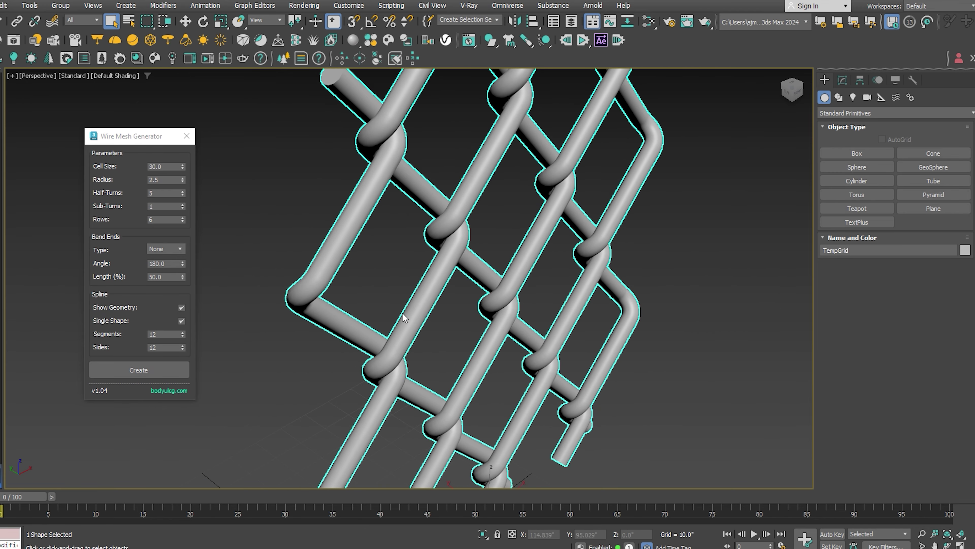
scroll(403, 312, "down", 3)
scroll(422, 269, "up", 2)
Set the wire mesh Cell Size to 4.0 and inspect the regenerated mesh.
left_click_drag(165, 171, 141, 164)
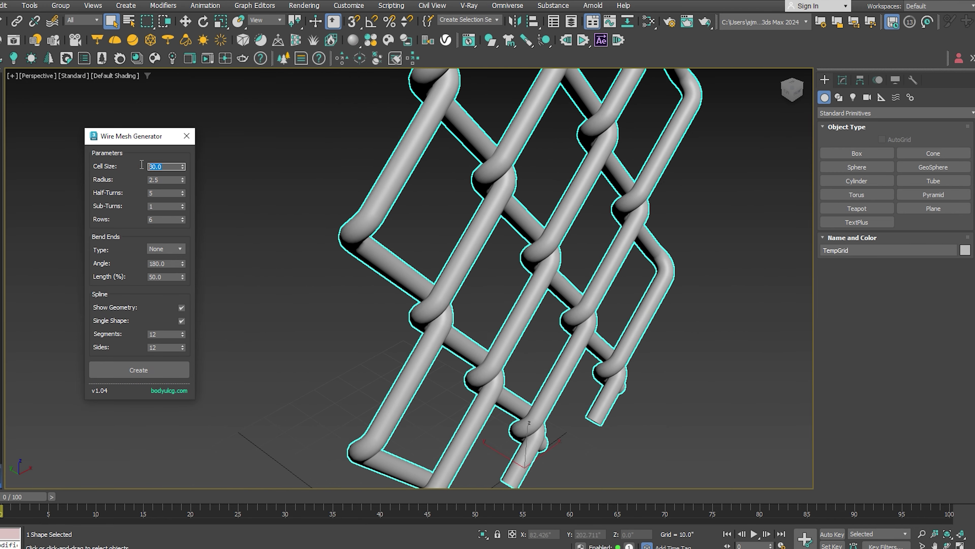
type("4")
key("Return")
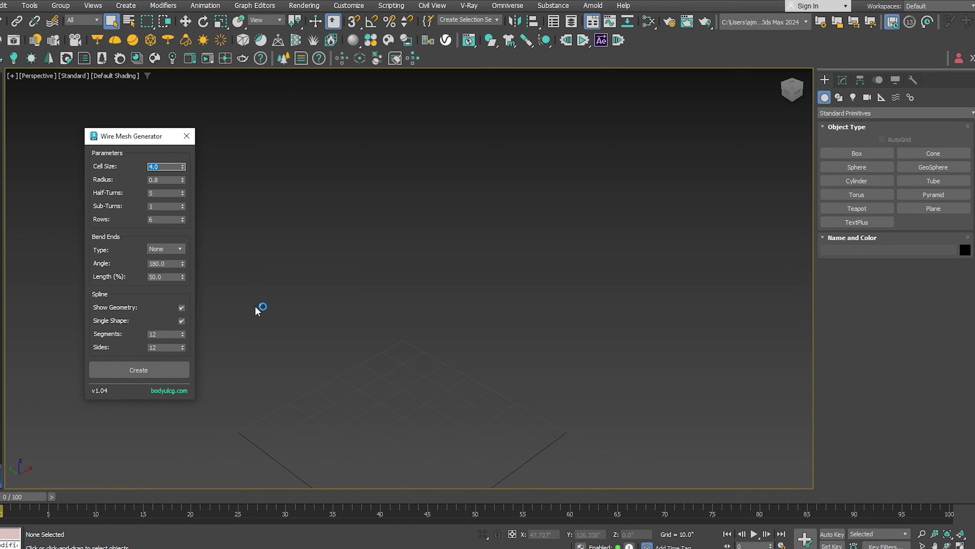
scroll(452, 371, "up", 5)
scroll(480, 346, "up", 5)
left_click(521, 310)
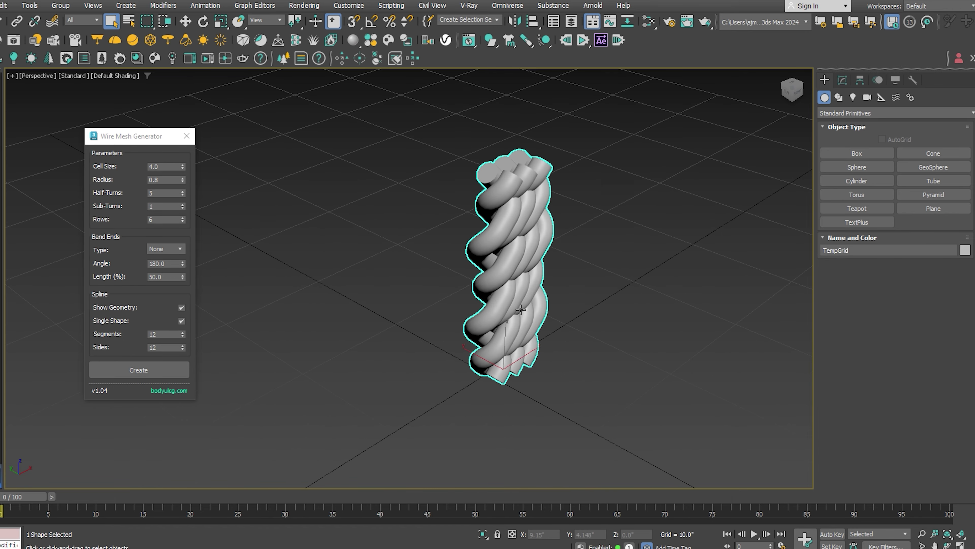
scroll(521, 310, "up", 3)
middle_click_drag(521, 309, 499, 292, "alt")
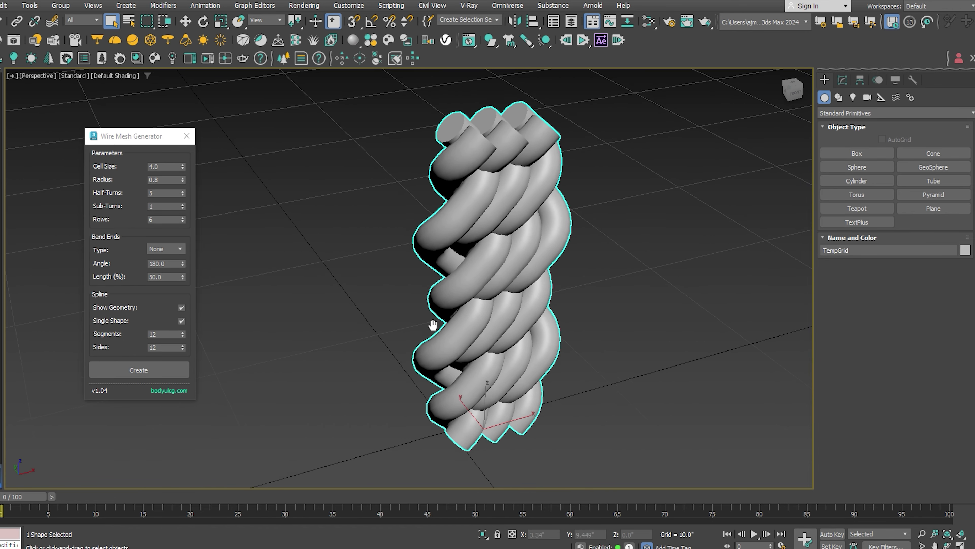
Set the wire Radius to 0.2 for thinner wires.
left_click(153, 181)
type(".2")
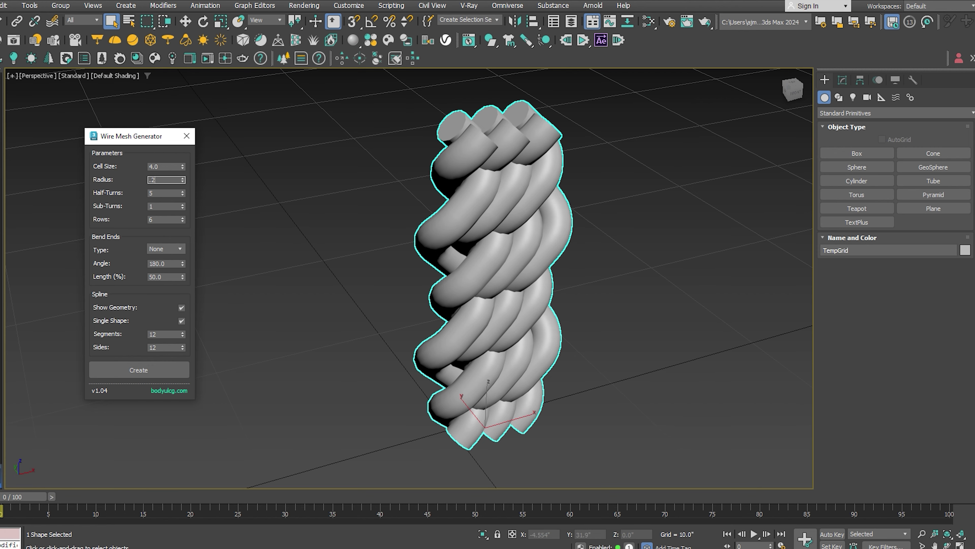
key("Return")
mouse_move(579, 318)
middle_mouse_down("alt")
mouse_move(497, 392)
mouse_move(447, 322)
mouse_move(418, 344)
middle_mouse_up("alt")
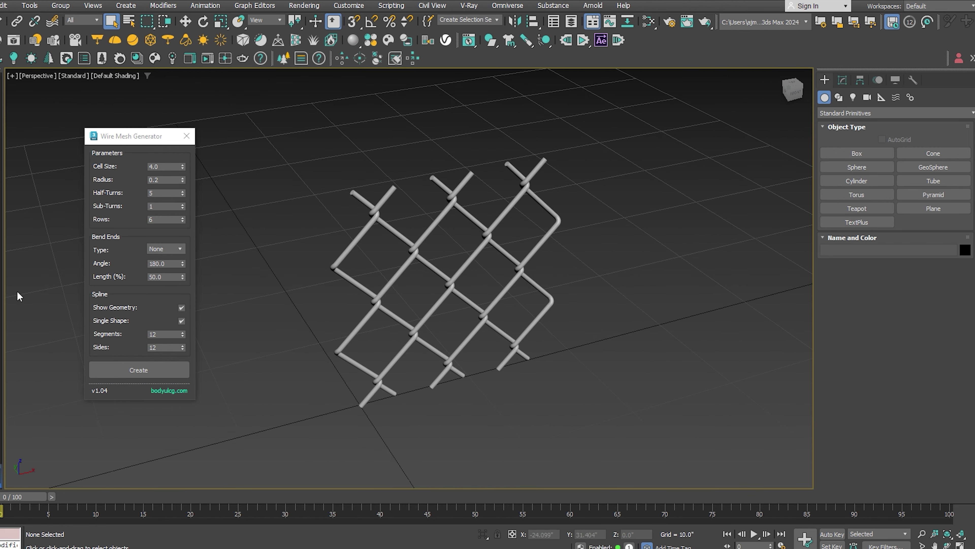
Test the Half-Turns spinner up and down, leaving it at 5.
double_click(154, 193)
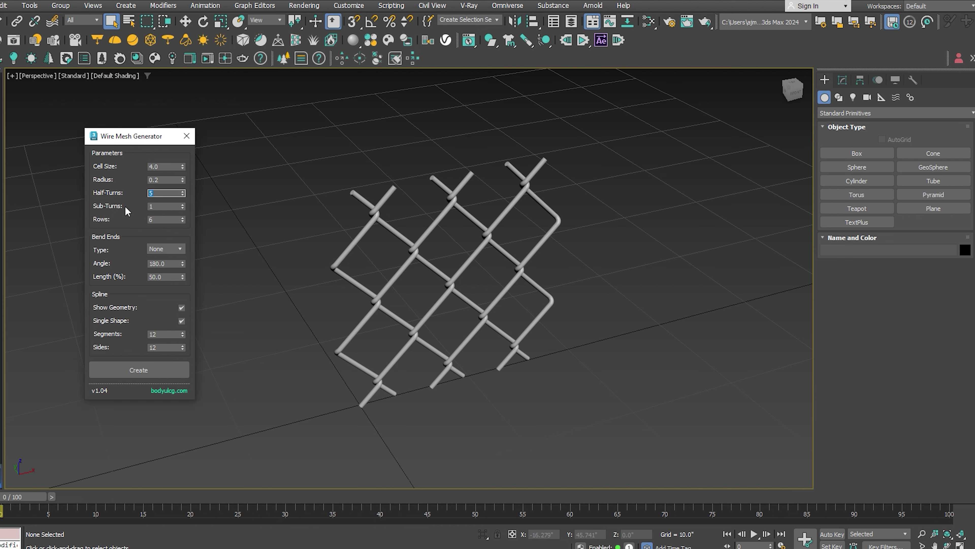
left_click(183, 191)
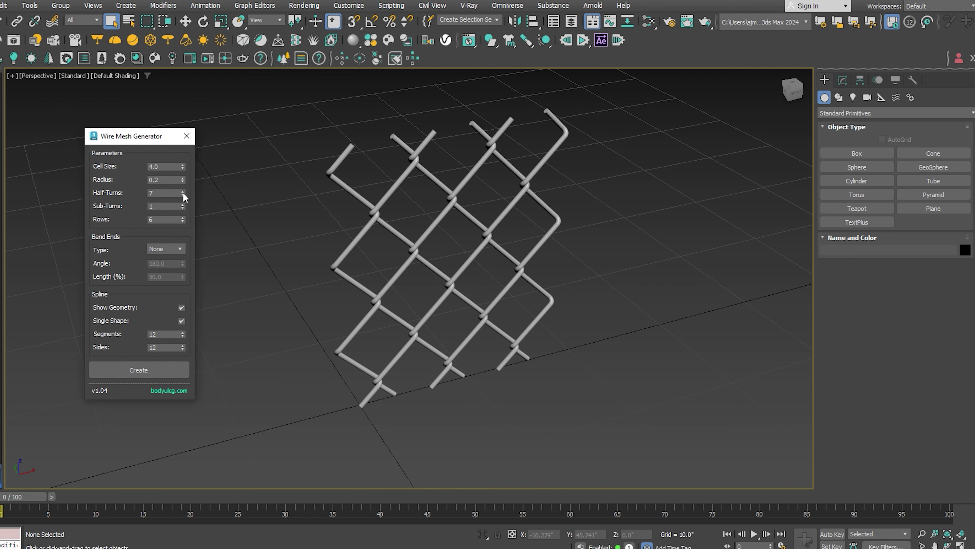
left_click(183, 195)
left_click(183, 195)
left_click(183, 194)
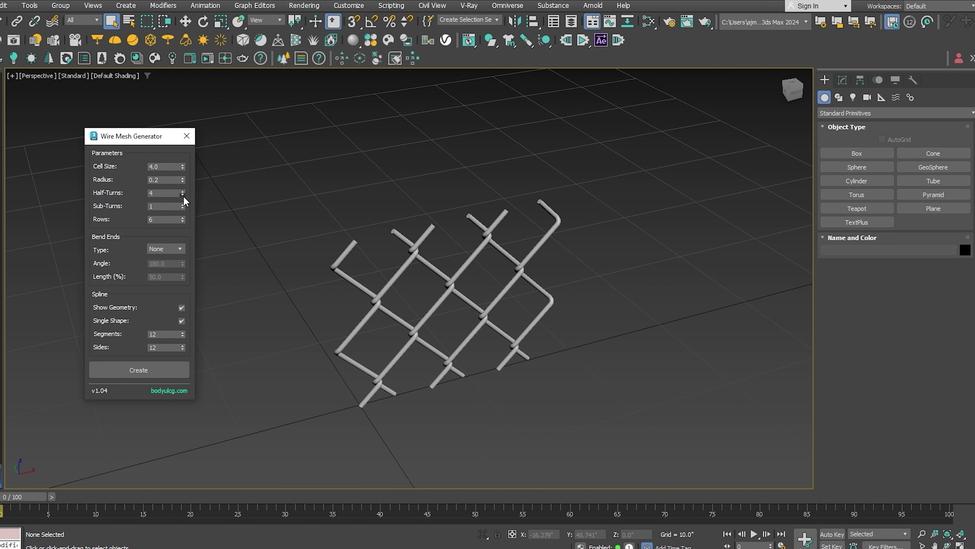
left_click(183, 192)
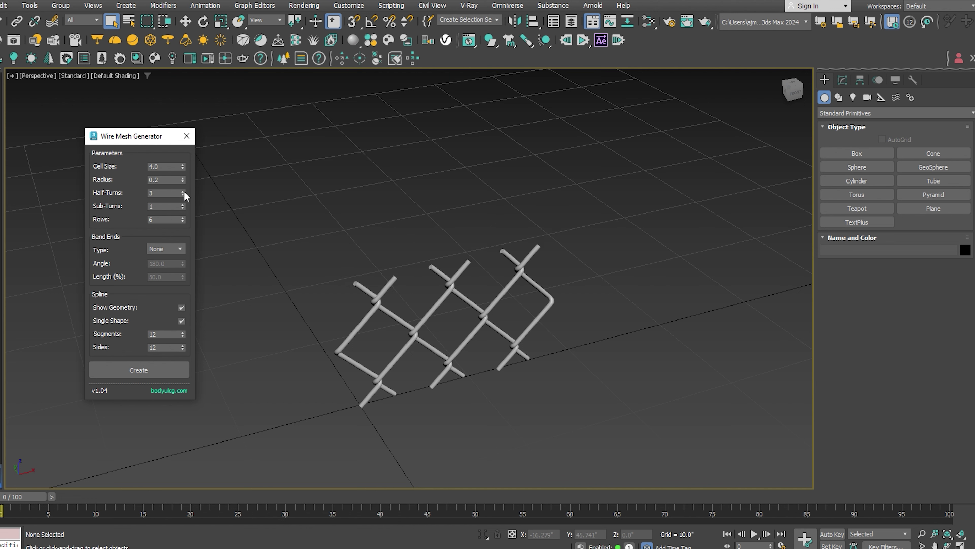
left_click(184, 191)
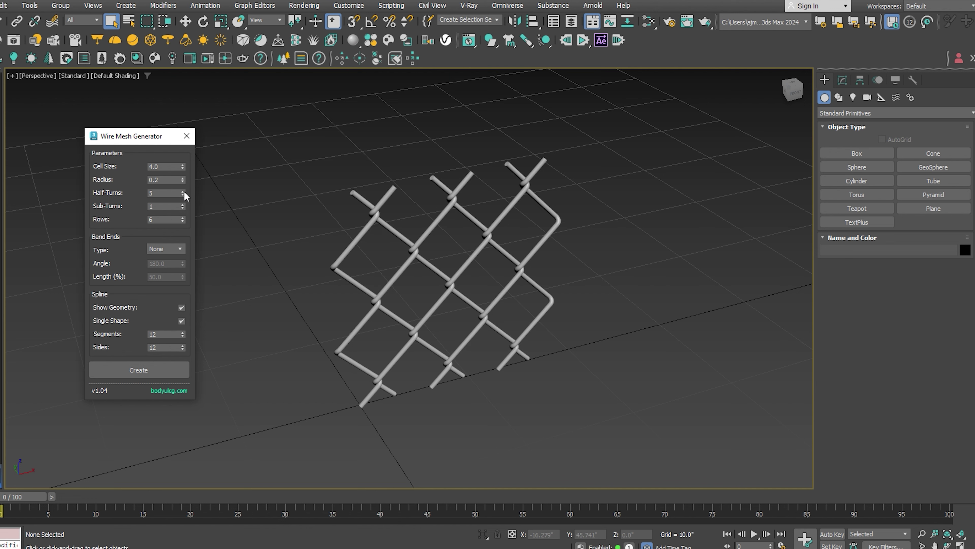
Try Sub-Turns values up to 4, then return Sub-Turns to 1.
left_click(183, 205)
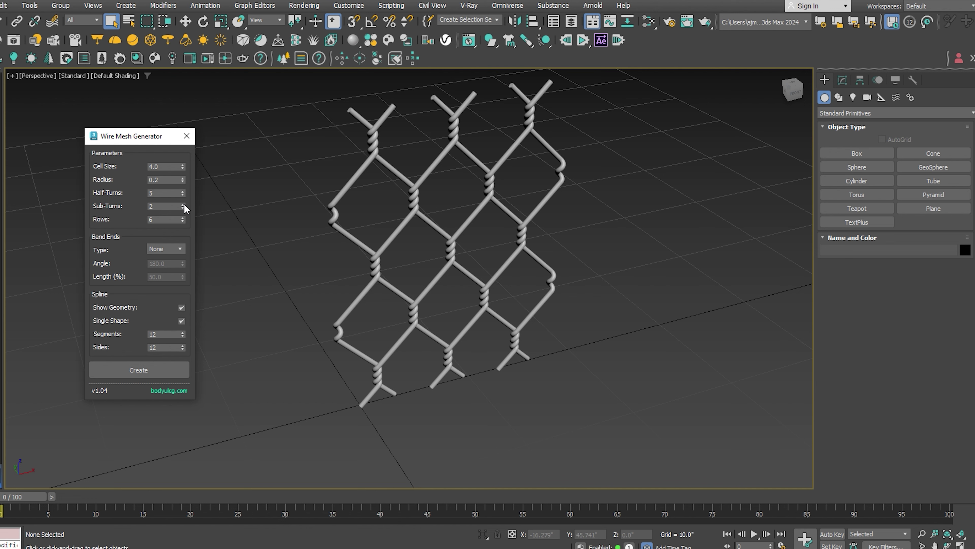
left_click(183, 204)
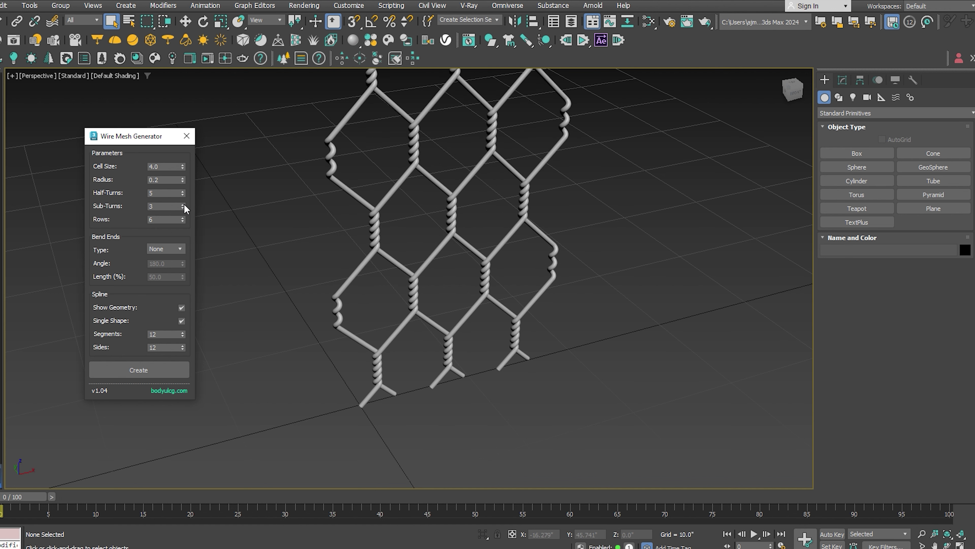
left_click(183, 204)
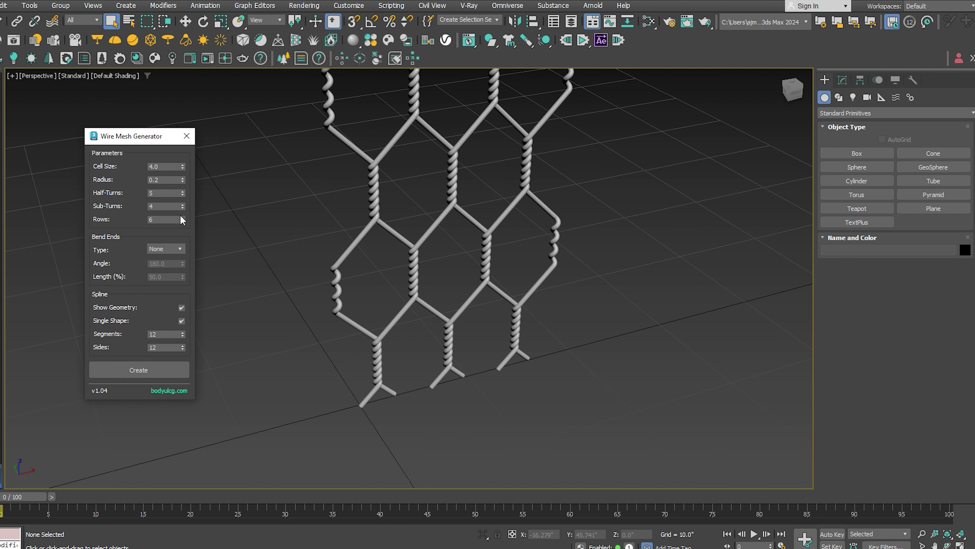
left_click(183, 207)
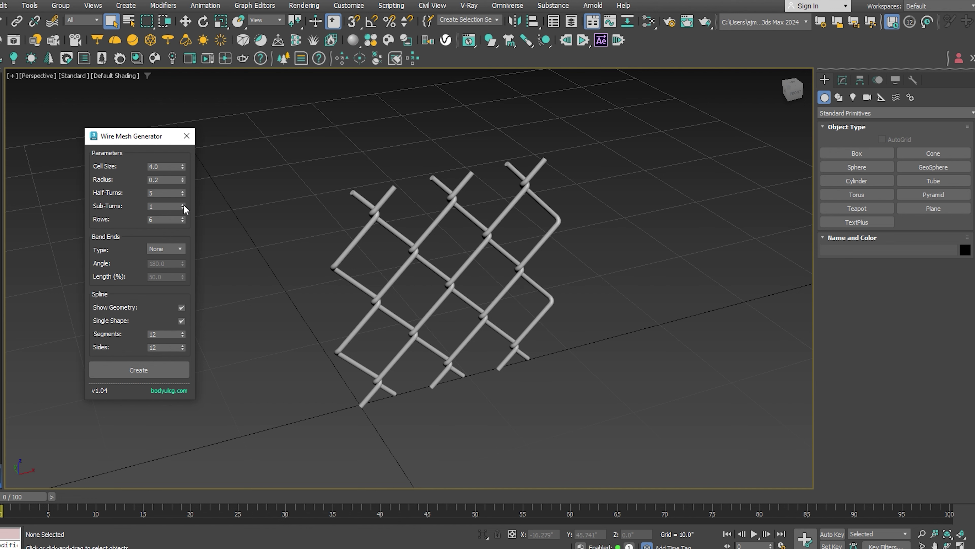
left_click(183, 206)
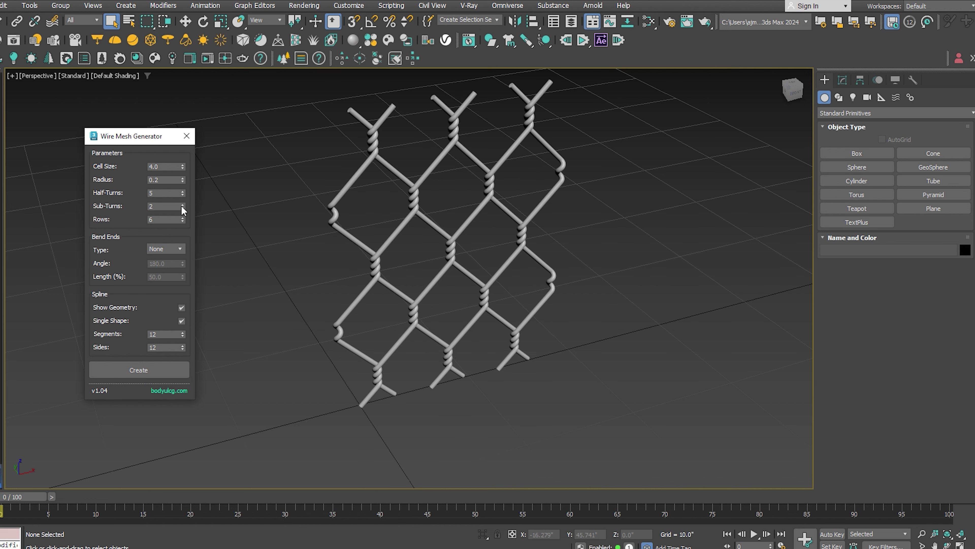
left_click(180, 211)
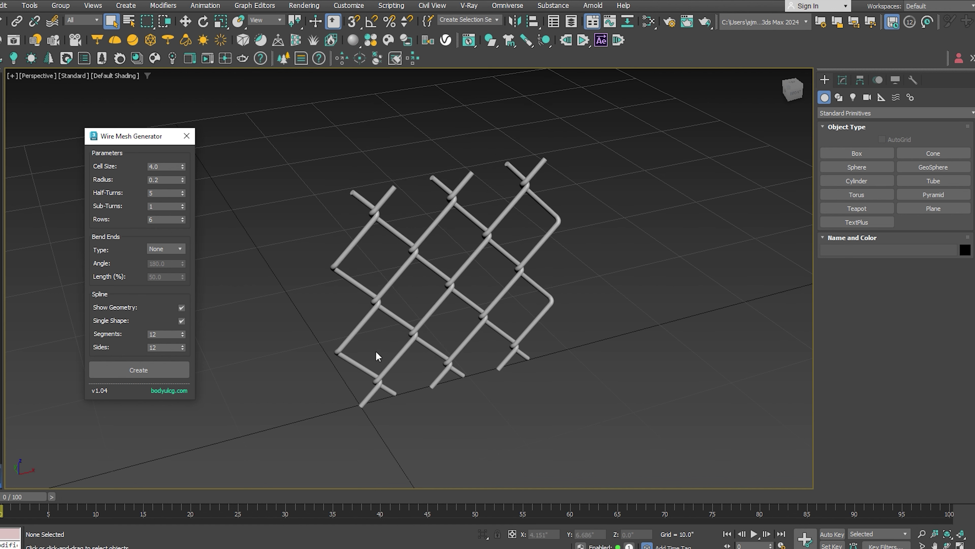
Raise Rows to 16 to widen the chain-link mesh.
left_click(183, 217)
left_click(184, 217)
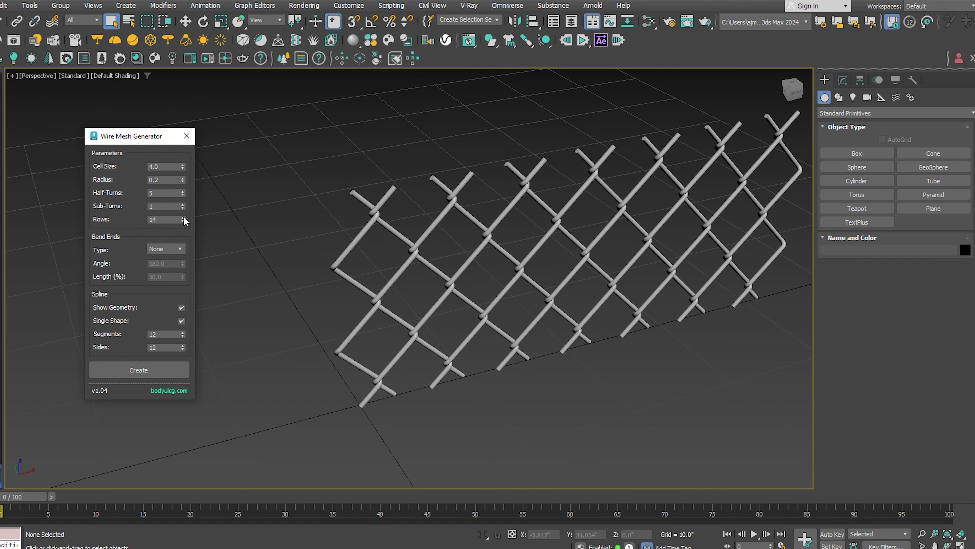
left_click(183, 217)
left_click(184, 218)
scroll(430, 300, "down", 3)
scroll(454, 301, "up", 3)
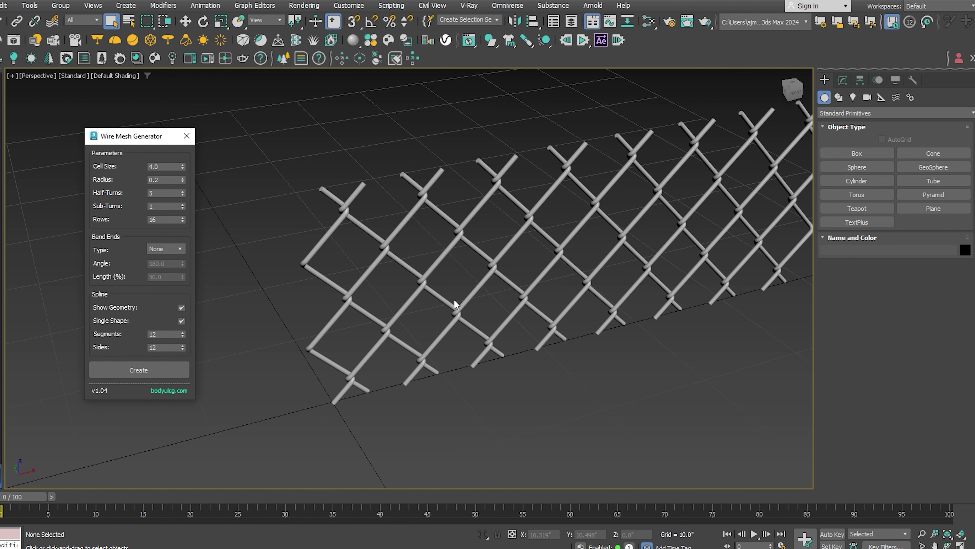
Try Up and Down bend types, then set Bend Ends Type to Up & Down.
left_click(180, 249)
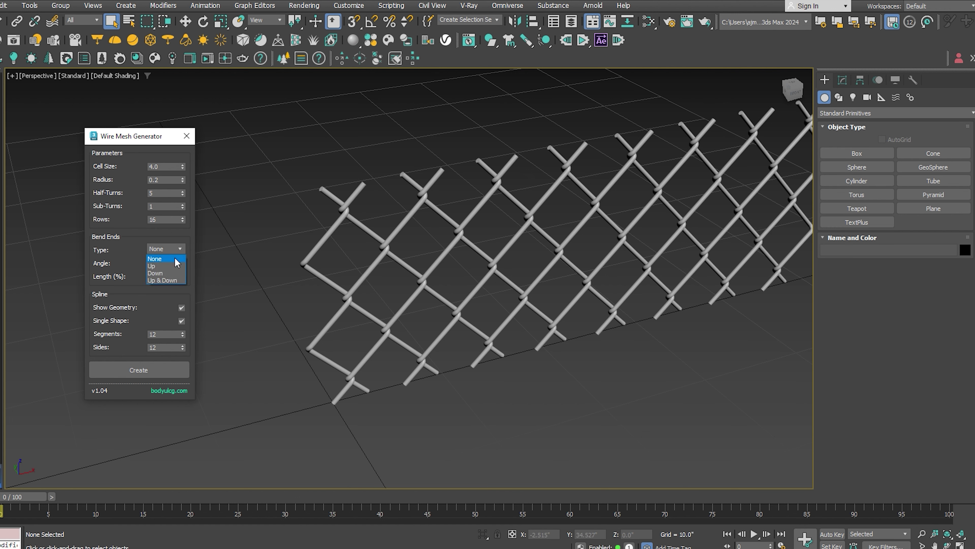
left_click(174, 266)
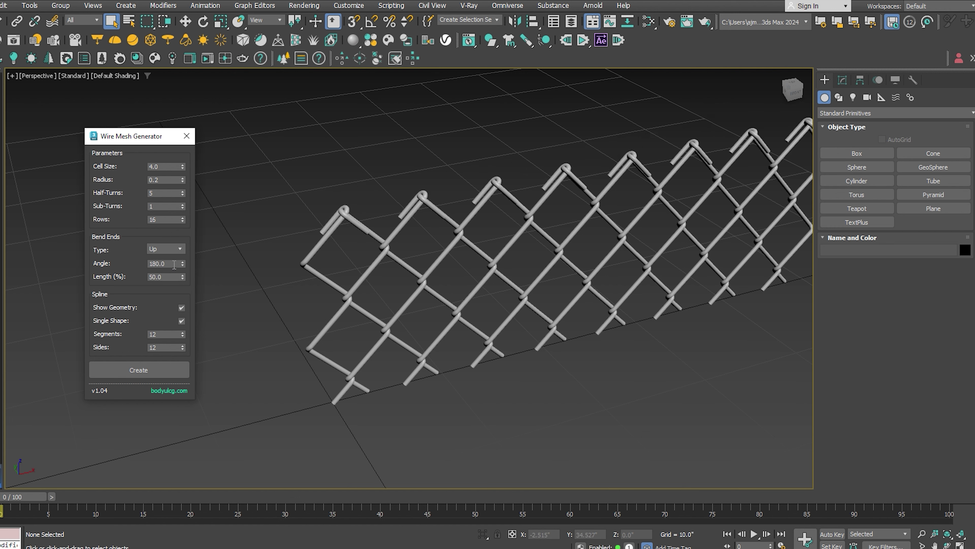
left_click(182, 248)
left_click(169, 275)
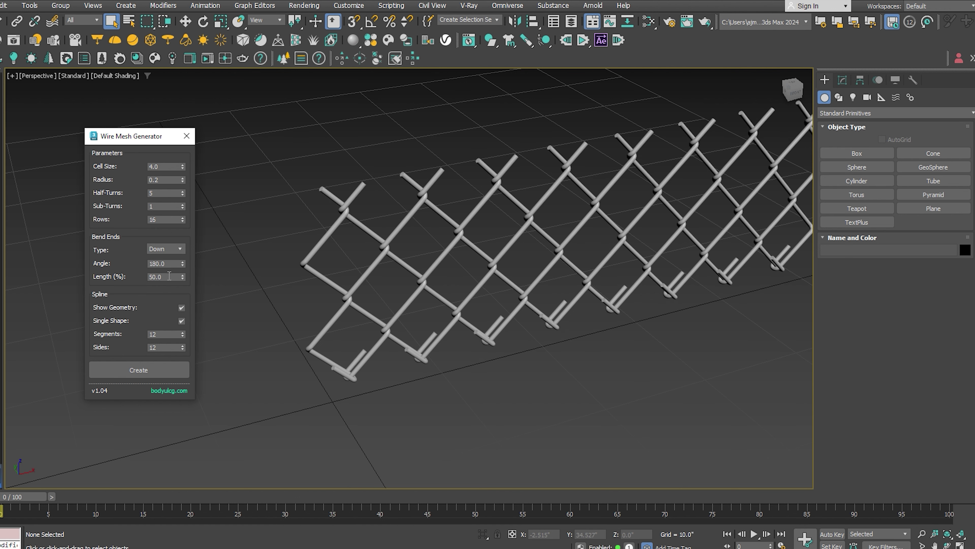
left_click(168, 247)
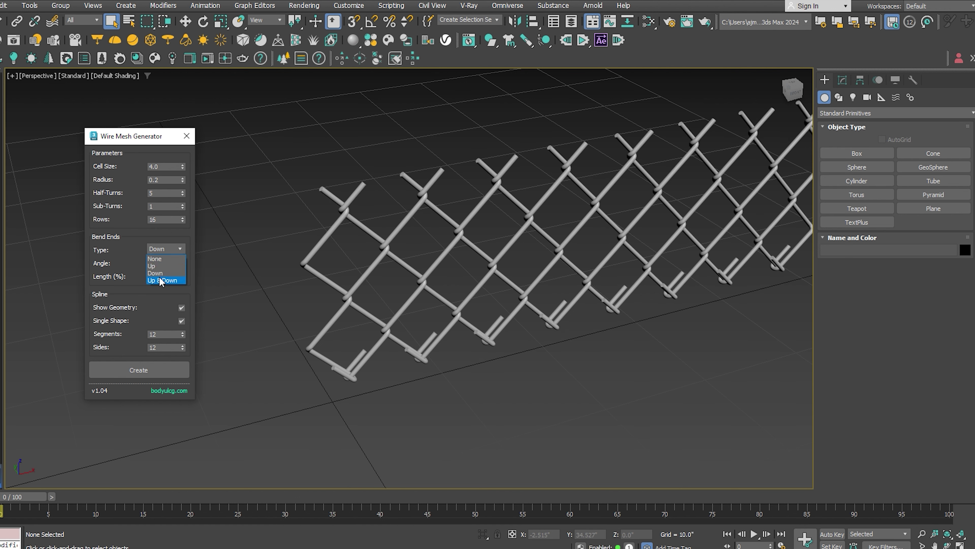
left_click(161, 278)
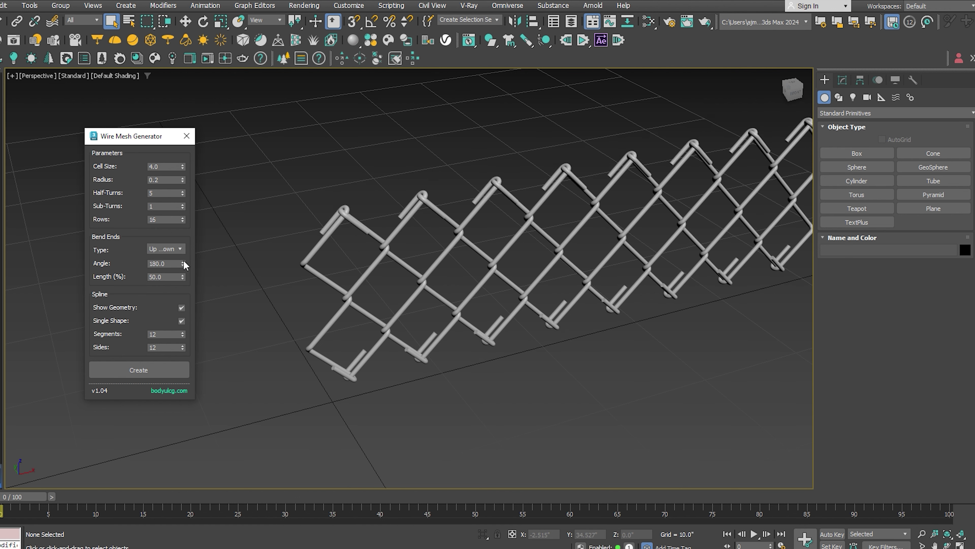
Set the bend Angle to 180 degrees.
mouse_move(184, 263)
left_mouse_down()
mouse_move(175, 67)
mouse_move(129, 333)
mouse_move(137, 183)
mouse_move(150, 449)
mouse_move(176, 165)
mouse_move(175, 345)
left_mouse_up()
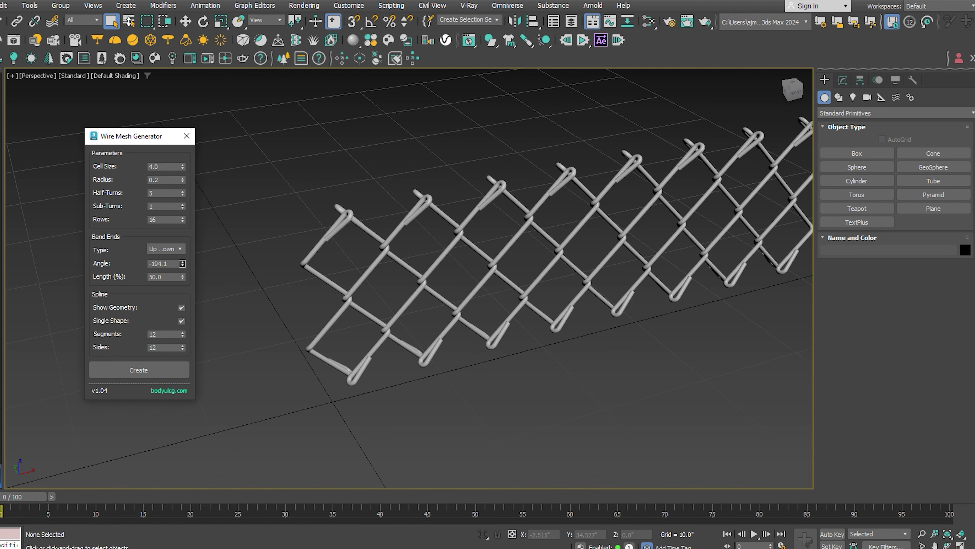
left_click_drag(175, 346, 175, 158)
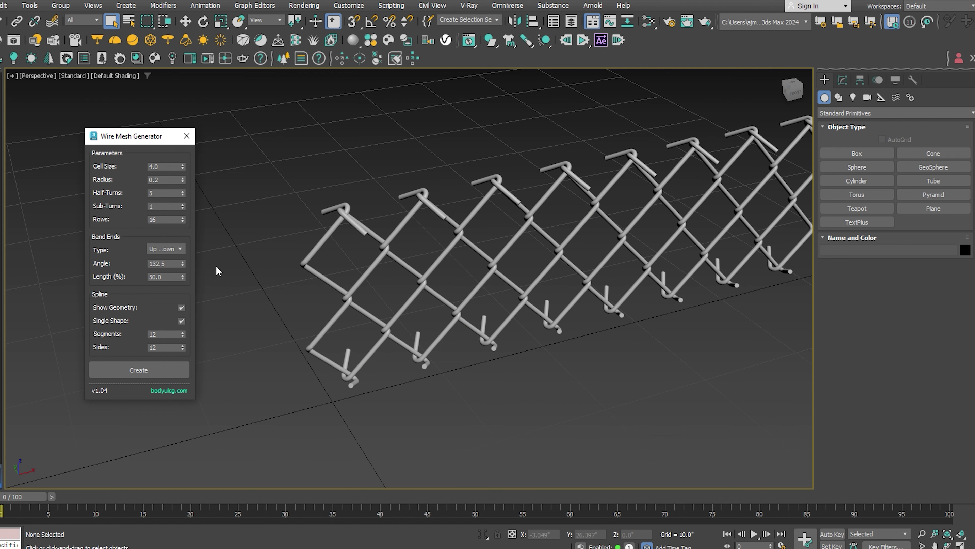
double_click(161, 266)
type("180")
key("Return")
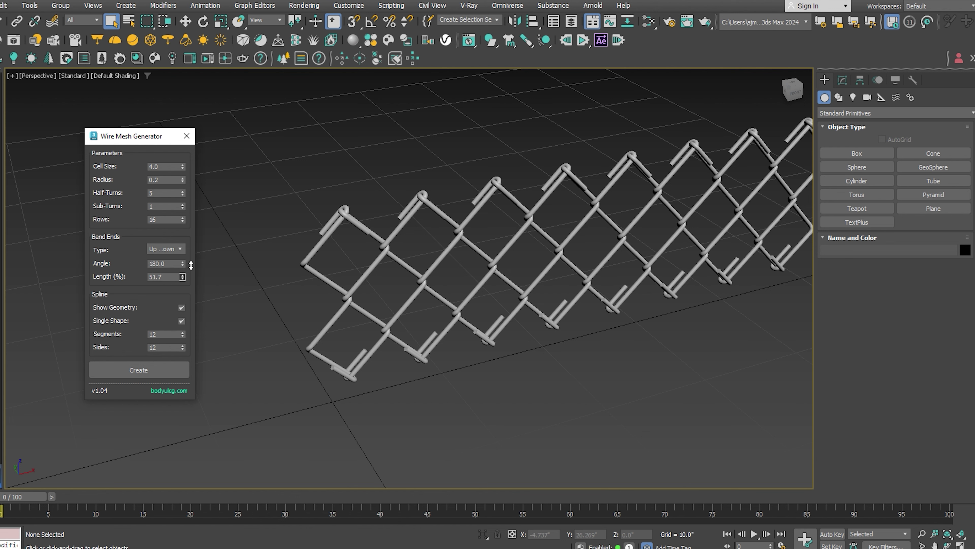
Drag the bend Length (%) spinner to 34.8.
mouse_move(183, 276)
left_mouse_down()
mouse_move(218, 4)
mouse_move(473, 164)
left_mouse_up()
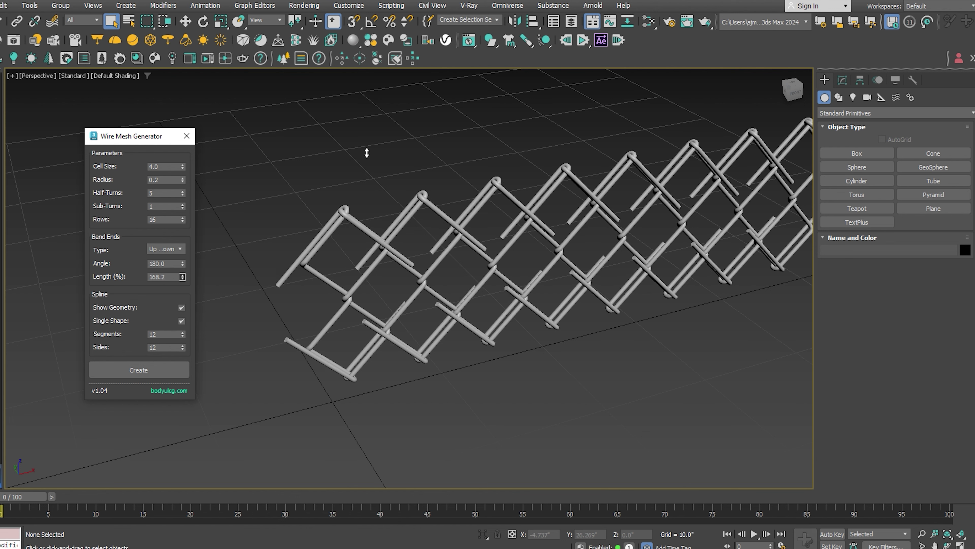
left_click_drag(498, 24, 358, 3)
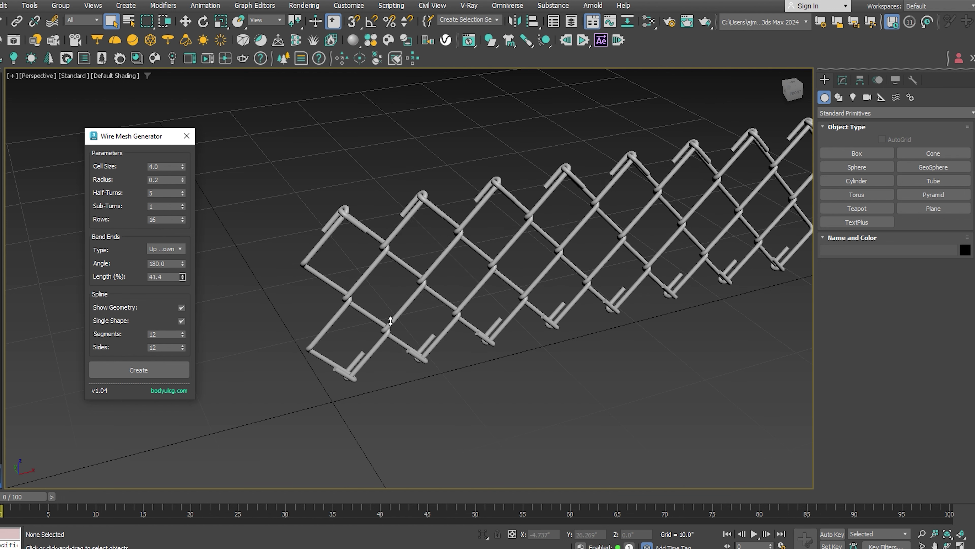
mouse_move(335, 58)
left_mouse_down()
mouse_move(322, 424)
mouse_move(319, 313)
mouse_move(319, 330)
left_mouse_up()
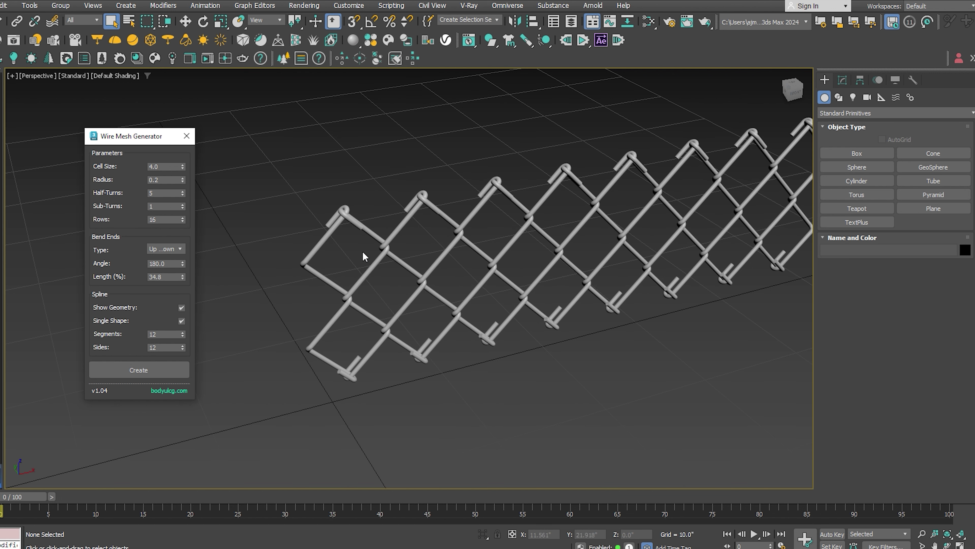
Toggle Show Geometry off and on, then select and frame the wire mesh.
scroll(345, 195, "up", 5)
middle_click_drag(319, 390, 314, 293)
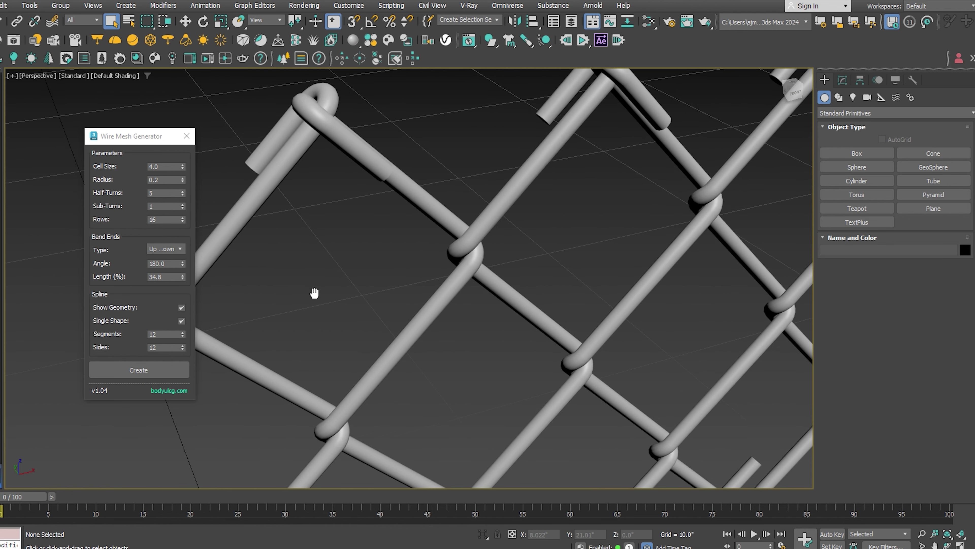
left_click(183, 305)
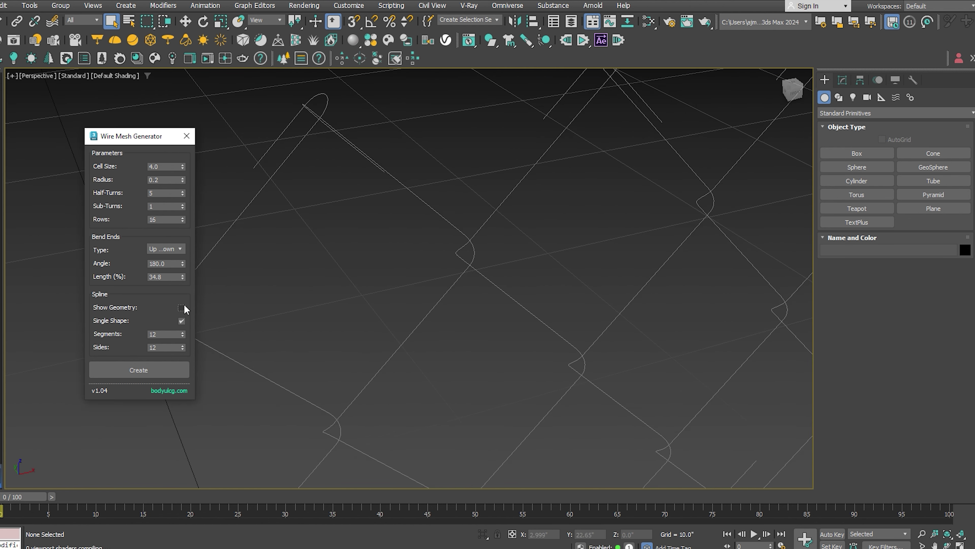
left_click(184, 305)
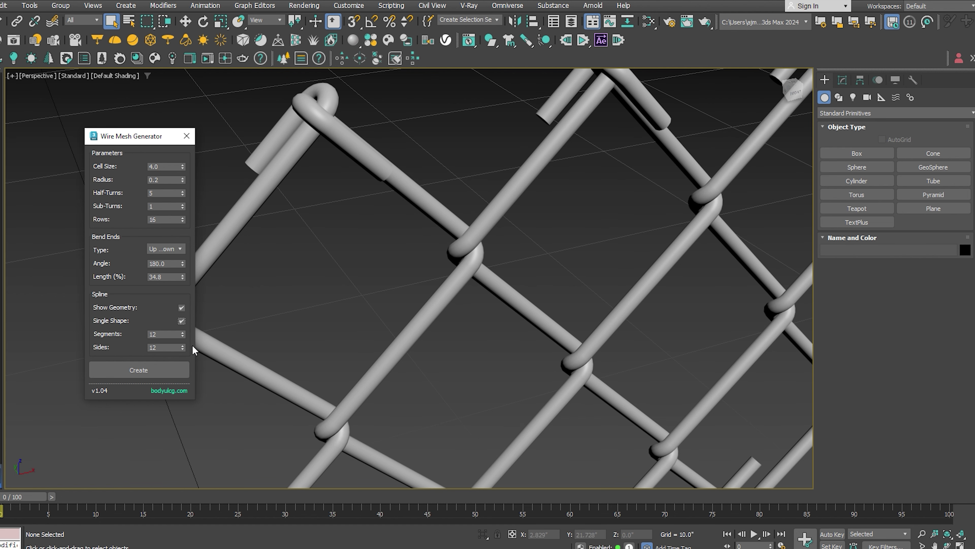
left_click(228, 357)
key("z")
scroll(255, 327, "up", 4)
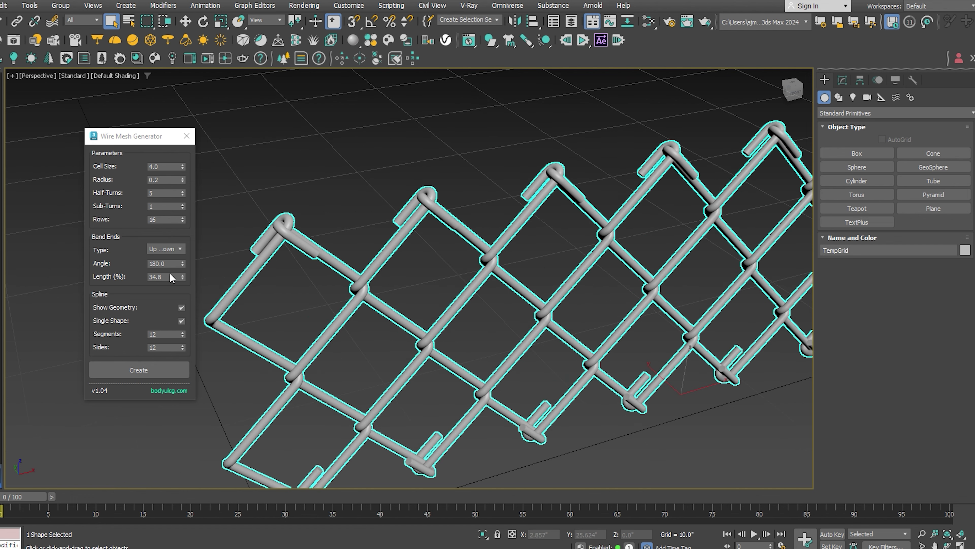
Uncheck Single Shape so the mesh becomes separate zig-zag strands, then inspect one.
left_click(180, 321)
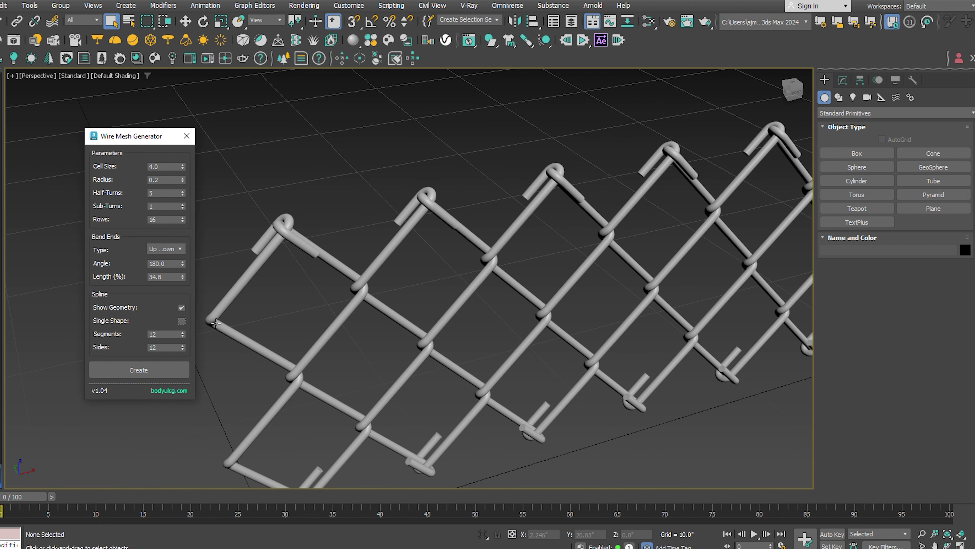
left_click(236, 335)
left_click(347, 326)
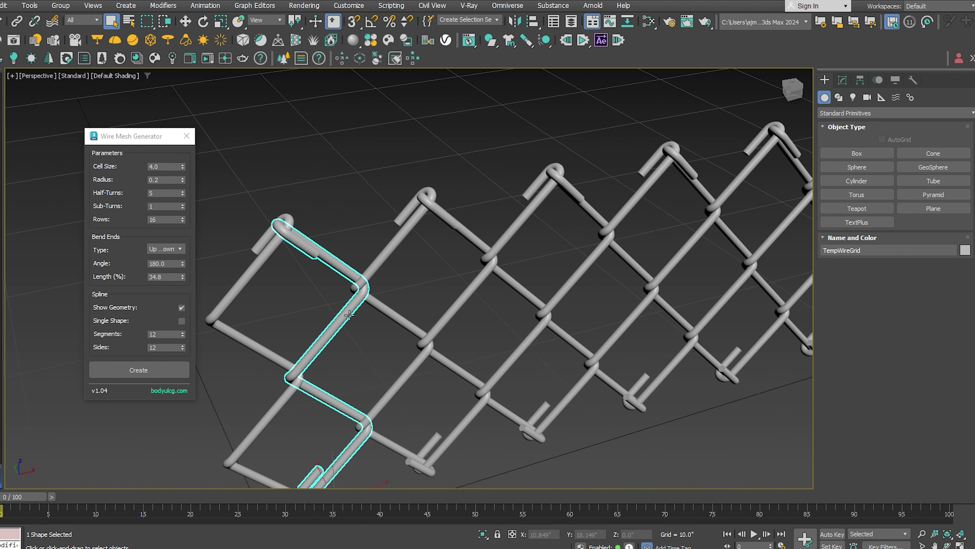
Turn Single Shape back on and show edged faces with F4.
left_click(182, 320)
scroll(281, 260, "up", 2)
scroll(281, 259, "up", 3)
scroll(268, 266, "up", 3)
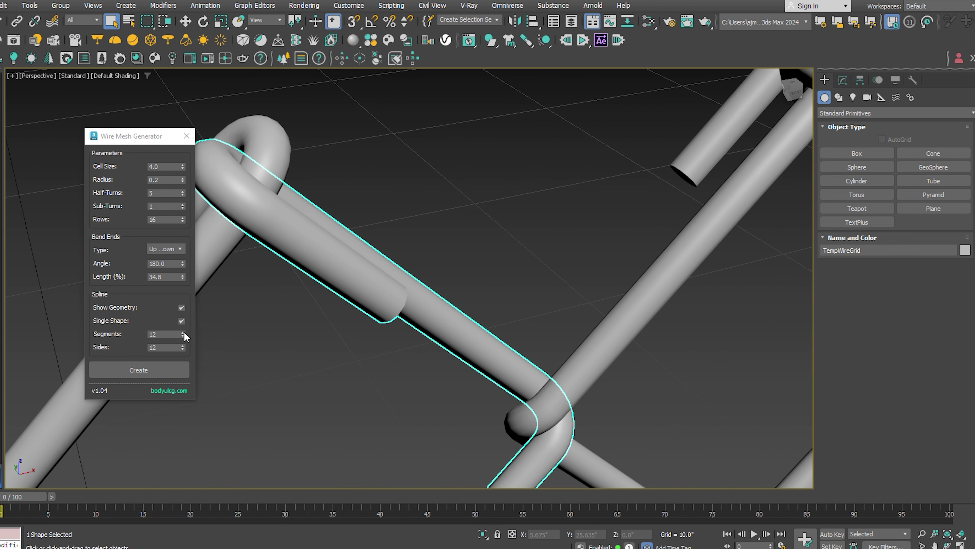
key("F4")
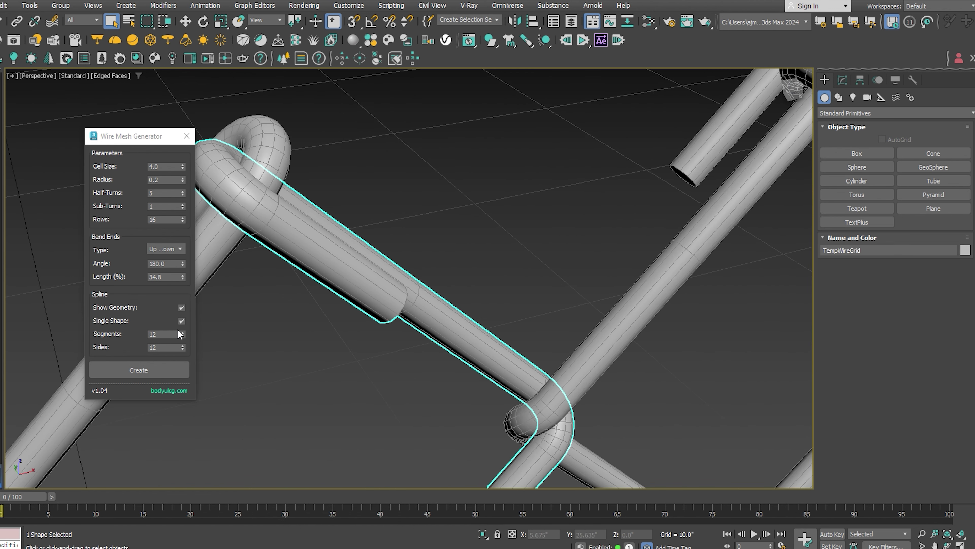
Set the spline Segments to 12.
left_click(183, 332)
left_click_drag(182, 333, 188, 358)
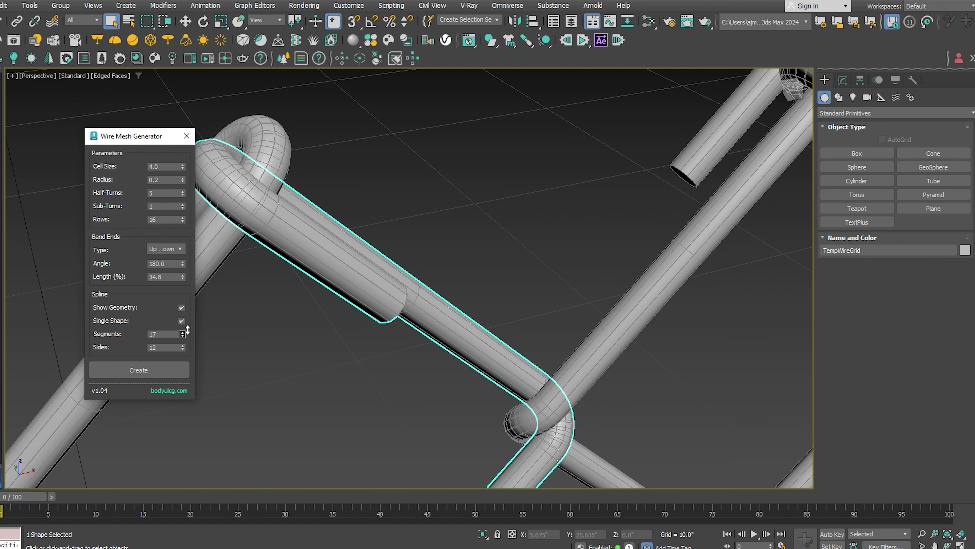
left_click(164, 334)
type("1")
key("Return")
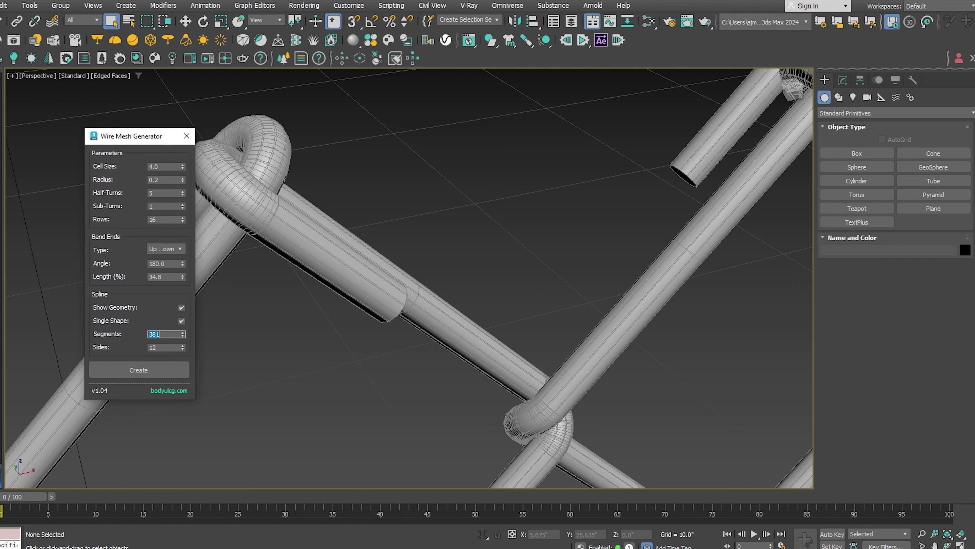
type("12")
key("Return")
Set the tube Sides to 15 and zoom out.
mouse_move(183, 347)
left_mouse_down()
mouse_move(186, 356)
mouse_move(189, 337)
left_mouse_up()
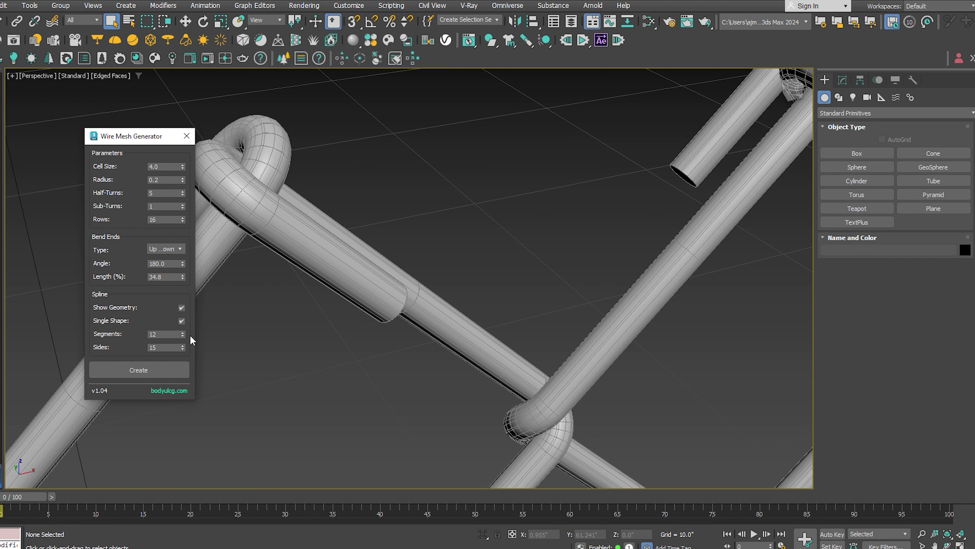
key("z")
scroll(309, 280, "down", 3)
scroll(328, 168, "down", 3)
Delete the old mesh and regenerate it with Cell Size 4.0.
left_click_drag(329, 168, 694, 371)
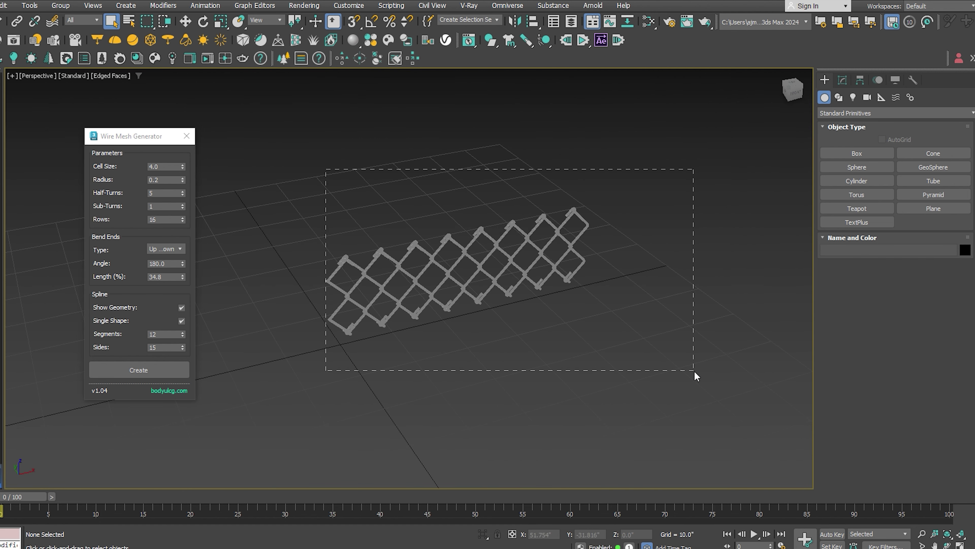
key("Delete")
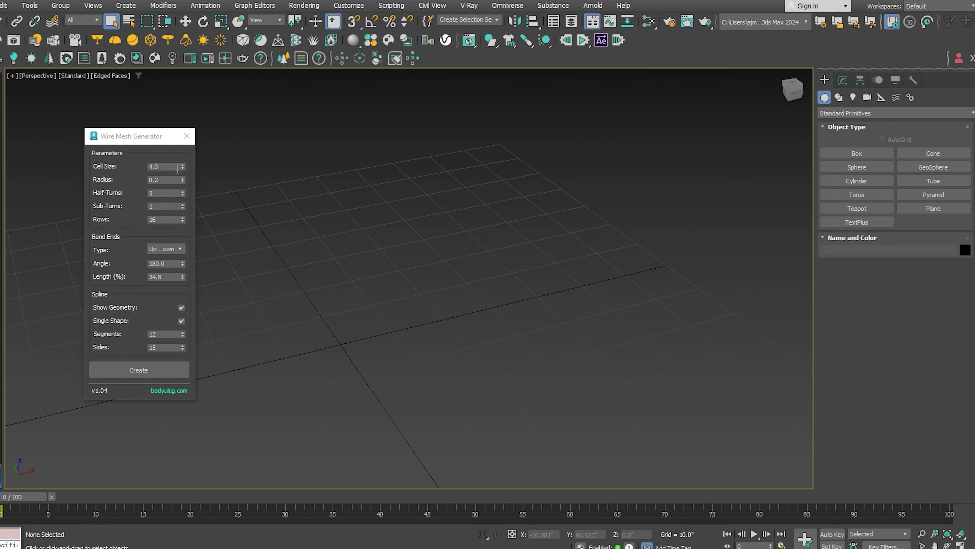
left_click(182, 168)
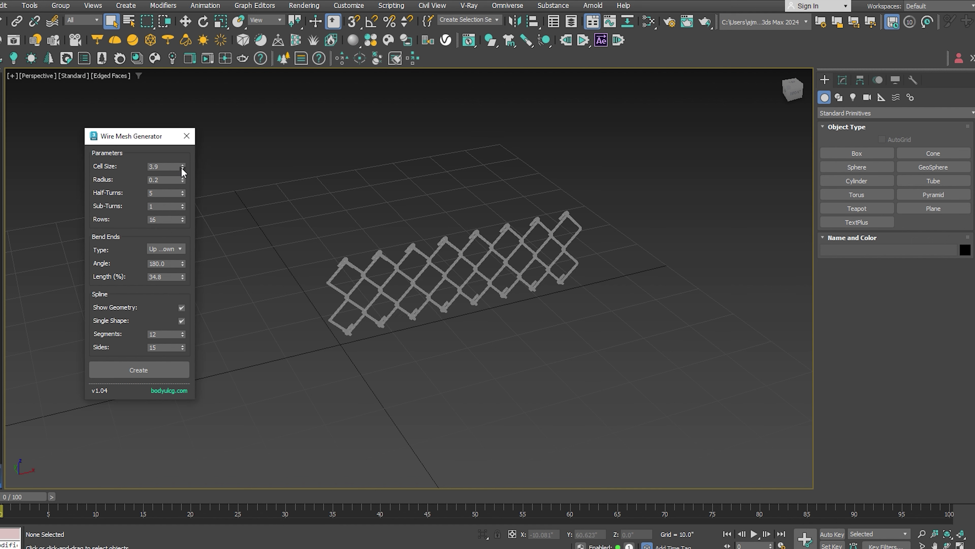
double_click(170, 166)
key("Return")
Set Rows to 60 and Half-Turns to 30 for a large fence panel.
left_click_drag(181, 217, 181, 217)
double_click(169, 218)
type("60")
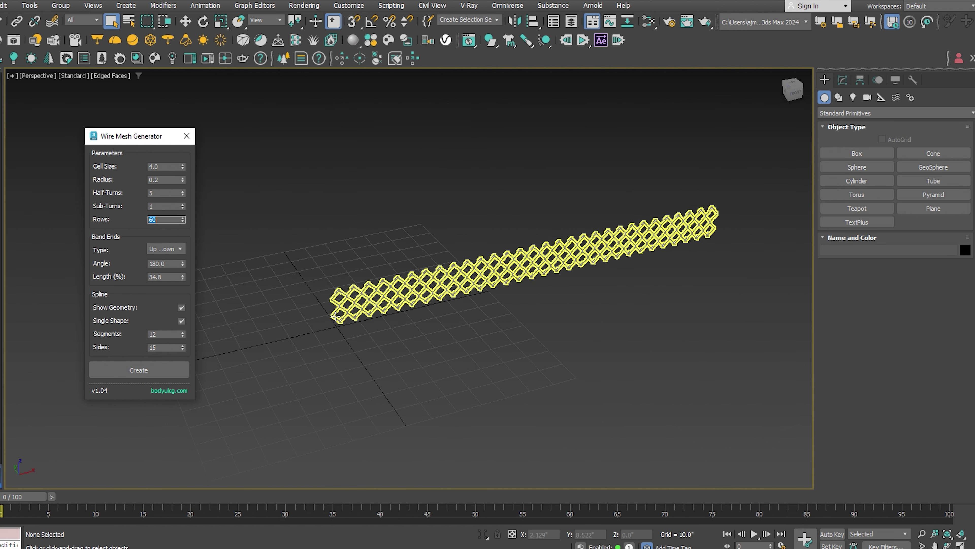
double_click(168, 192)
key("BackSpace")
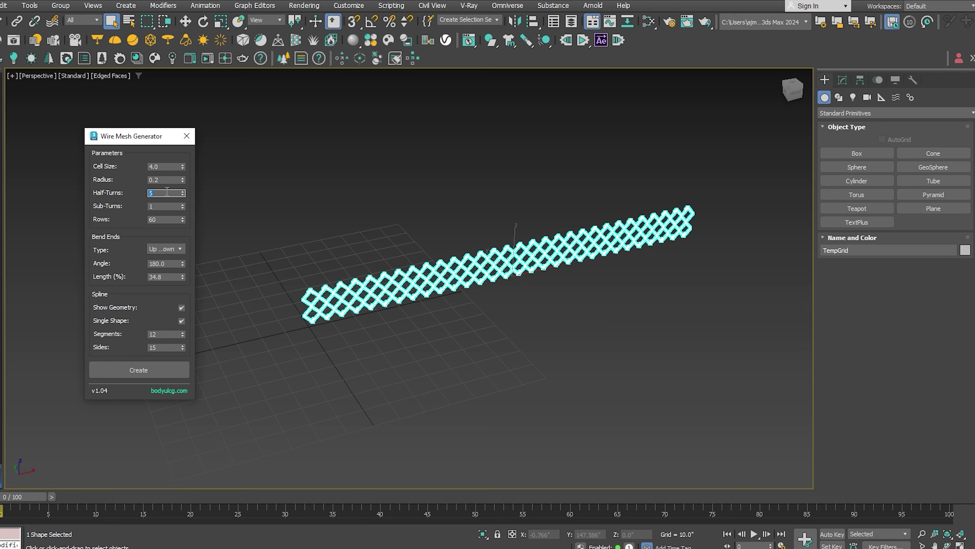
type("15")
key("Return")
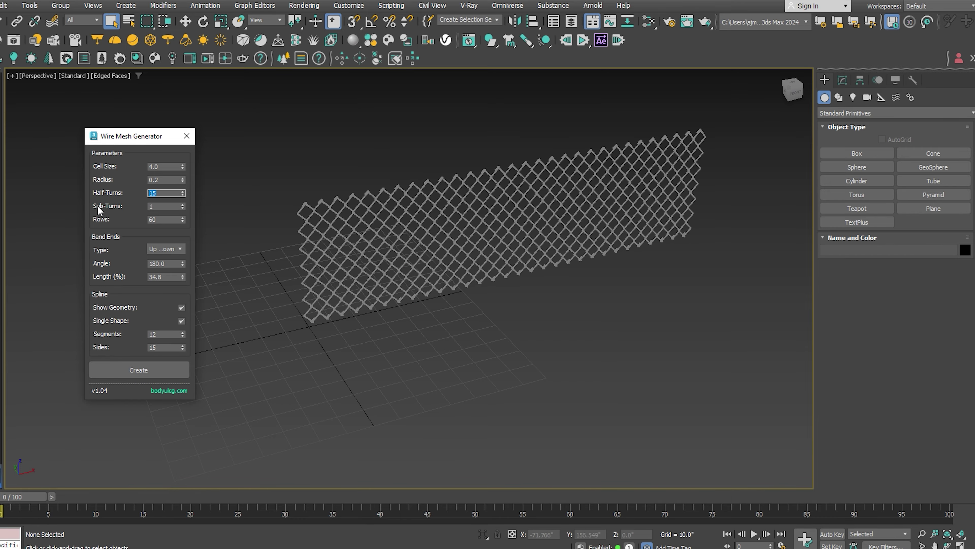
type("30")
key("Return")
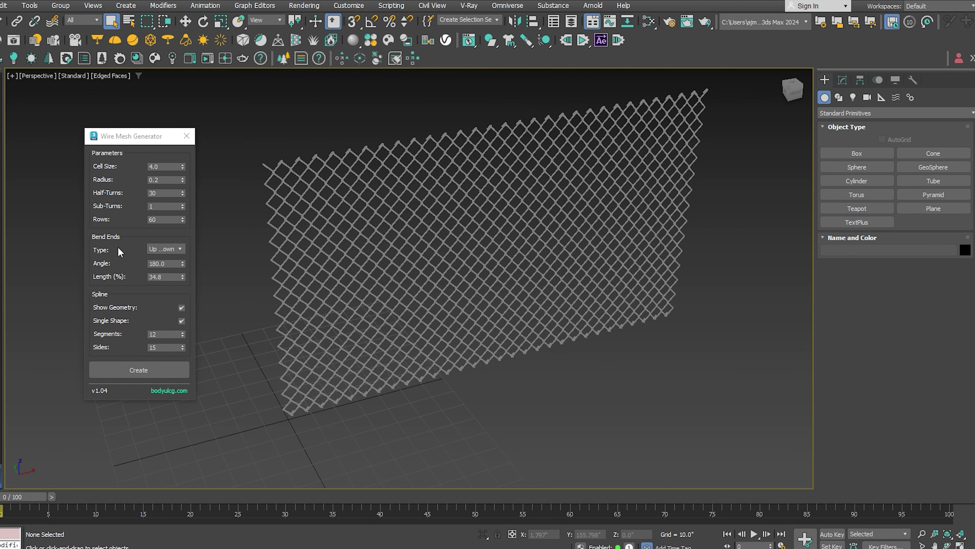
Close the generator and reset the TempGrid panel's X and Z positions to 0.
left_click(187, 136)
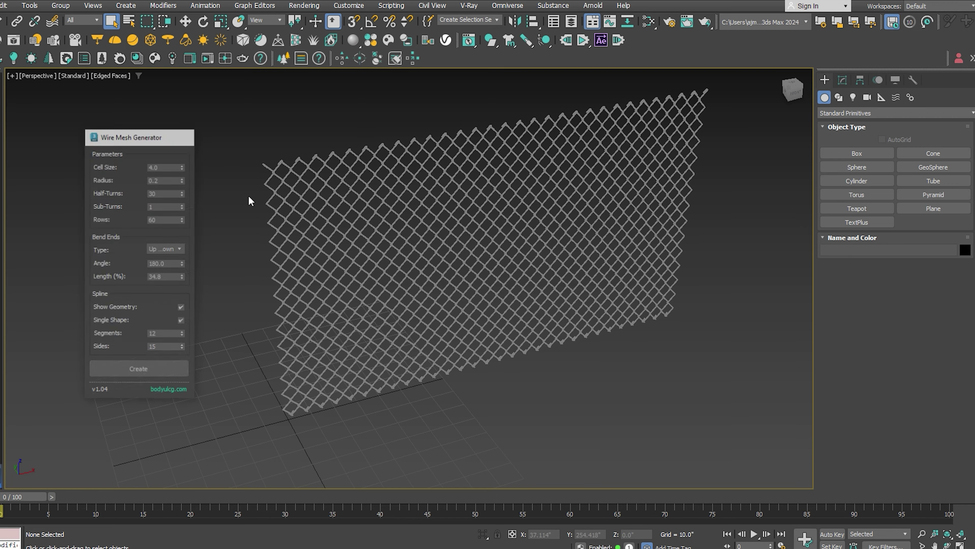
left_click(416, 310)
middle_click_drag(403, 425, 384, 407)
key("w")
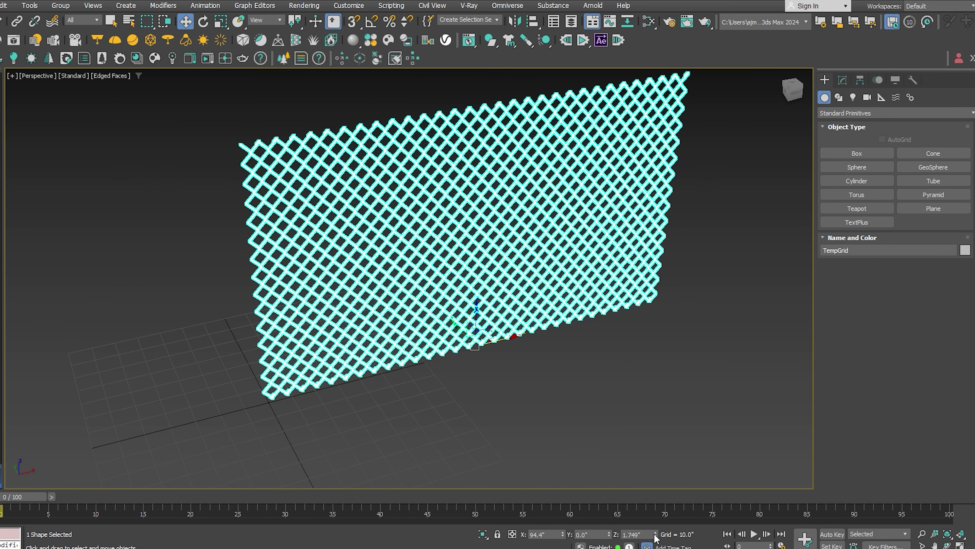
right_click(563, 534)
right_click(655, 536)
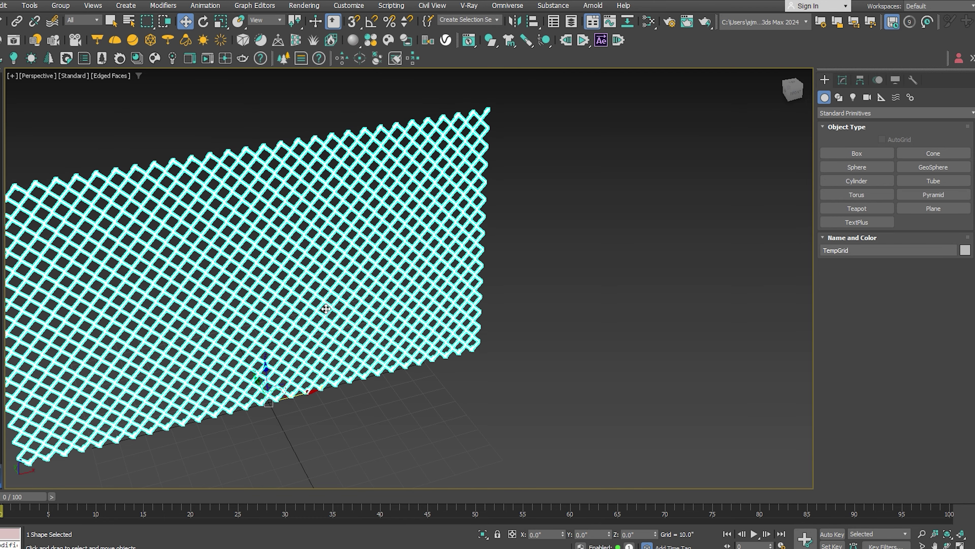
Deselect the panel and orbit the view around the mesh.
mouse_move(422, 404)
middle_mouse_down("alt")
mouse_move(401, 393)
mouse_move(348, 405)
mouse_move(449, 404)
mouse_move(384, 413)
middle_mouse_up("alt")
left_click(402, 393)
middle_click_drag(489, 381, 527, 387, "alt")
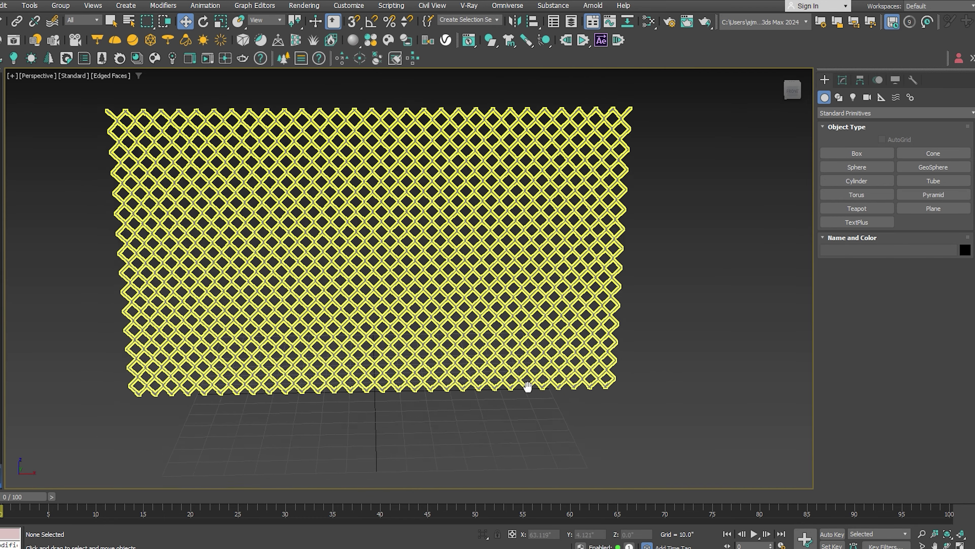
middle_click_drag(614, 369, 628, 358, "alt")
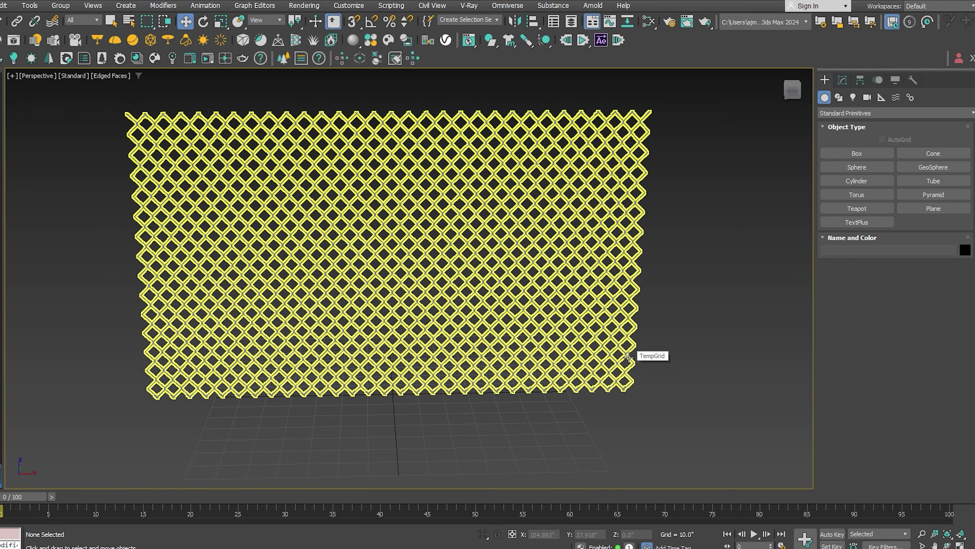
Switch to a face-on front view and fit the whole mesh in view.
key("f")
key("z")
scroll(559, 314, "down", 2)
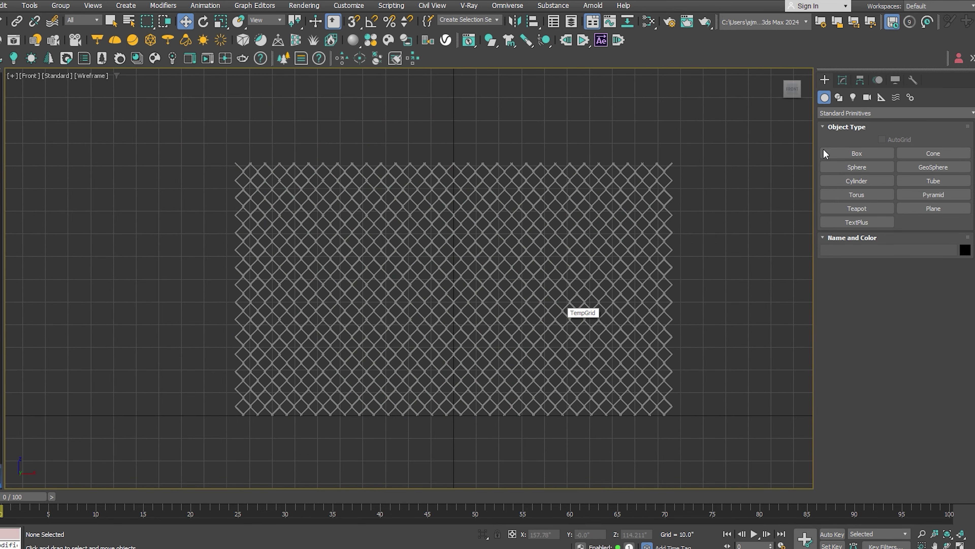
Draw a closed line spline, Line001, snapped to the mesh's four outer corners.
left_click(839, 97)
left_click(840, 166)
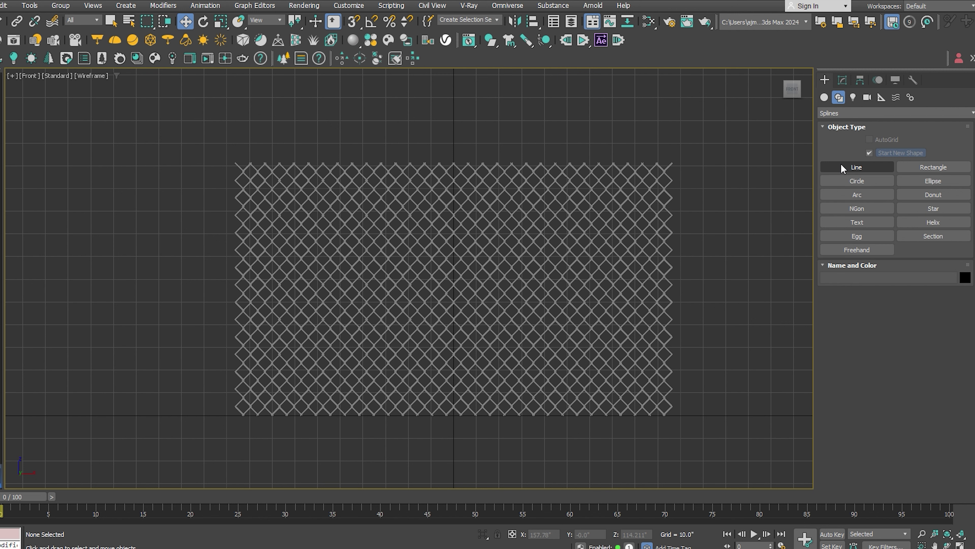
key("s")
left_click(230, 152)
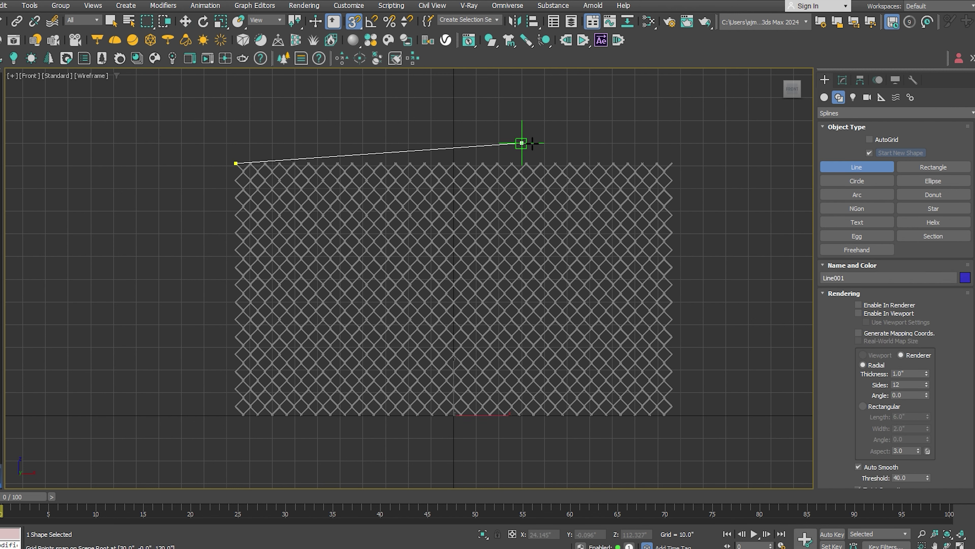
left_click(681, 163)
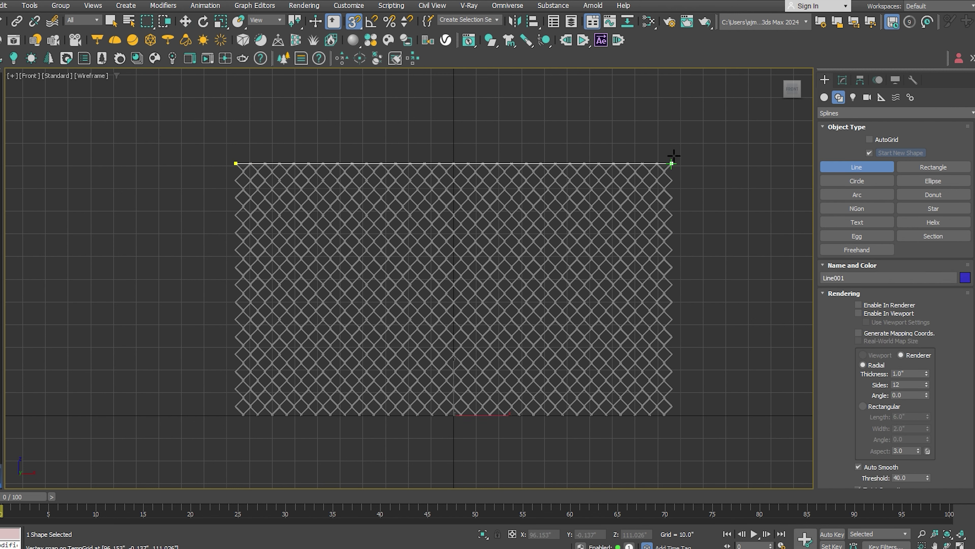
left_click(680, 415)
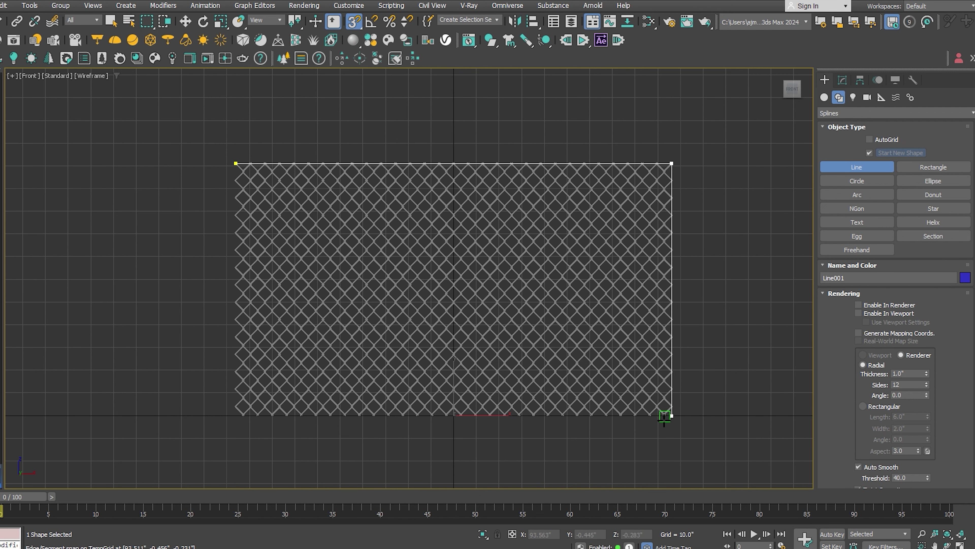
left_click(219, 416)
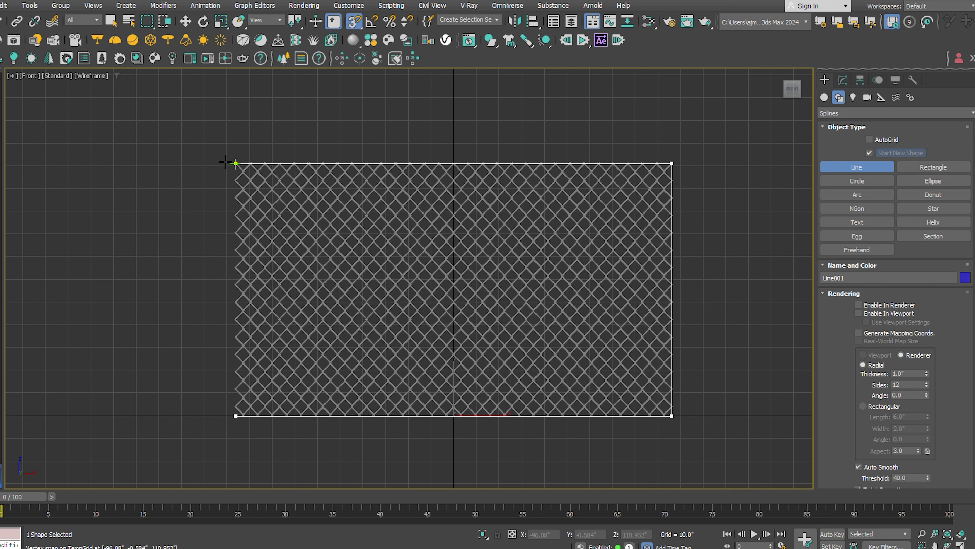
left_click(235, 163)
left_click(443, 281)
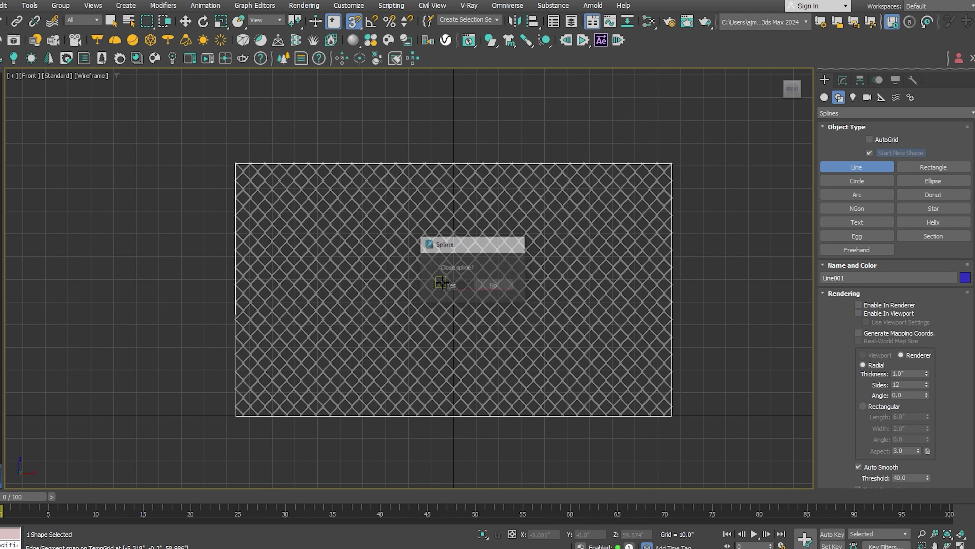
Add a Sweep modifier to the Line001 outline spline in the perspective view.
key("p")
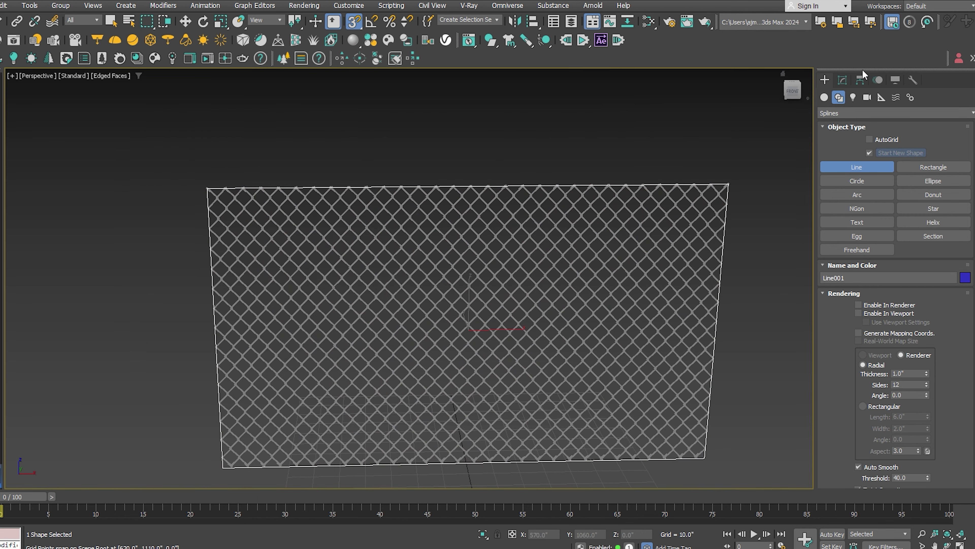
left_click(842, 82)
left_click(850, 110)
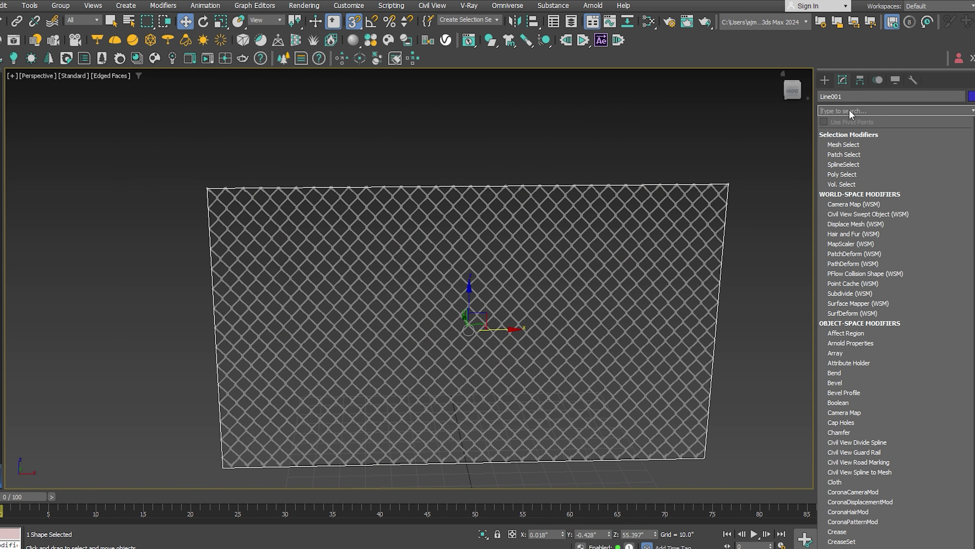
type("sweep")
key("Return")
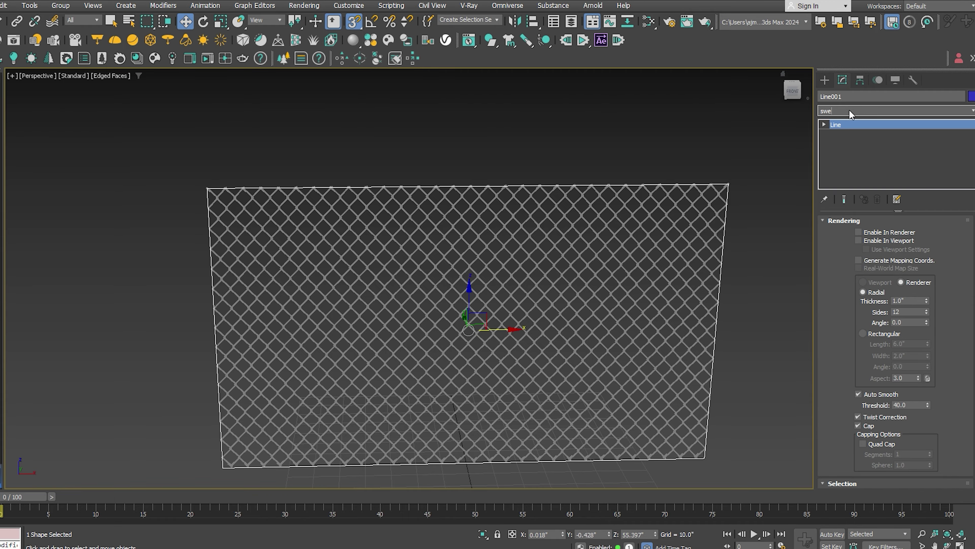
Set the Angle section's thickness to 1.64" and orbit around the frame to check it.
key("alt+a")
middle_click_drag(466, 283, 445, 259, "alt")
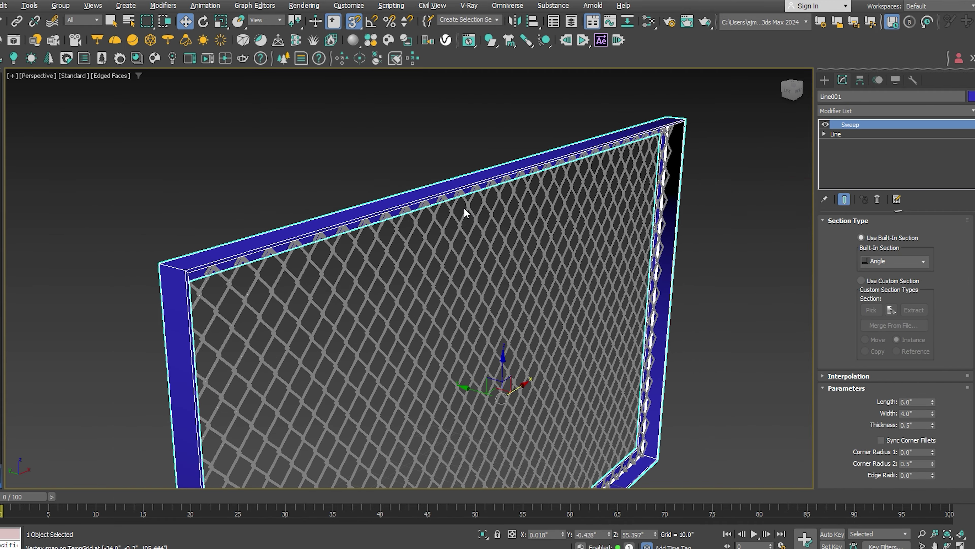
key("w")
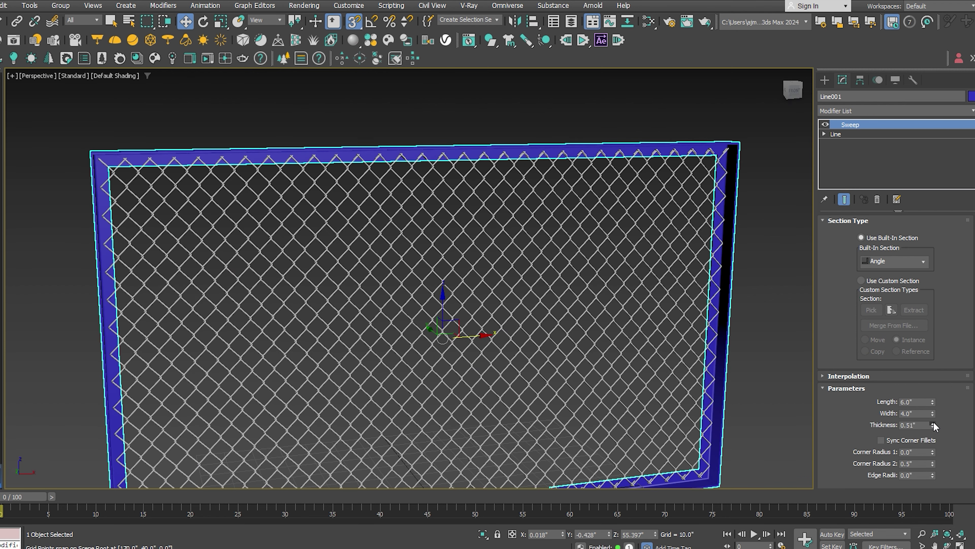
mouse_move(933, 425)
left_mouse_down()
mouse_move(929, 353)
mouse_move(930, 361)
left_mouse_up()
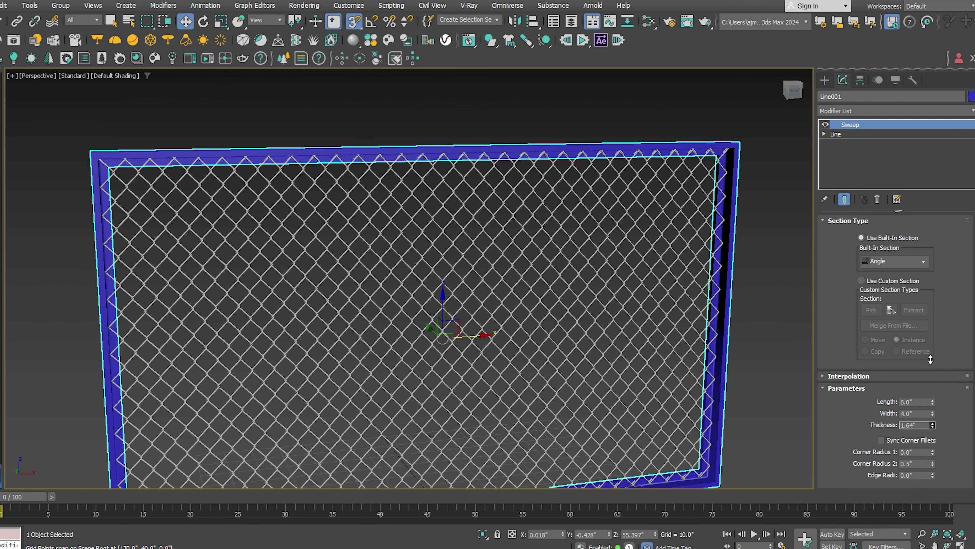
scroll(652, 313, "down", 4)
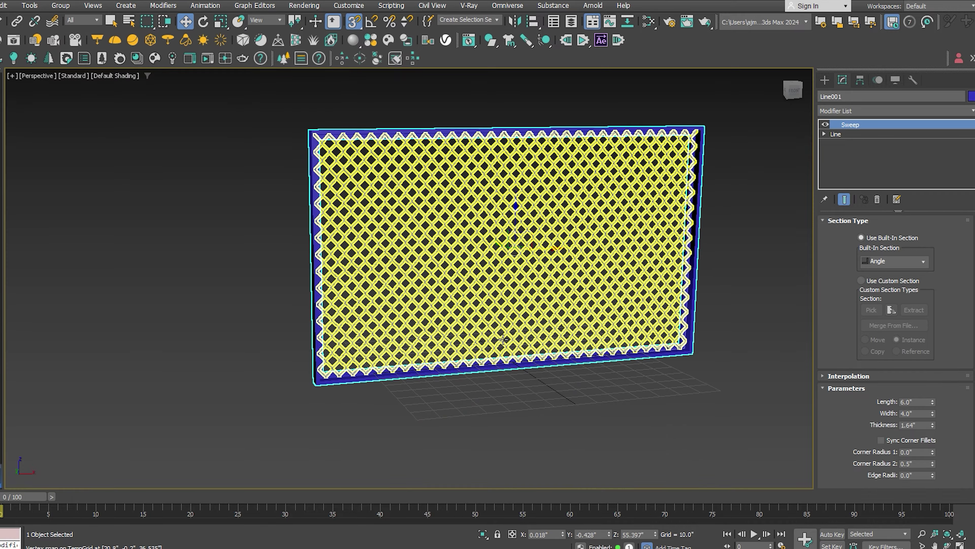
mouse_move(629, 311)
middle_mouse_down("alt")
mouse_move(501, 376)
mouse_move(630, 377)
middle_mouse_up("alt")
mouse_move(698, 362)
middle_mouse_down("alt")
mouse_move(446, 322)
mouse_move(217, 342)
middle_mouse_up("alt")
left_click(483, 453)
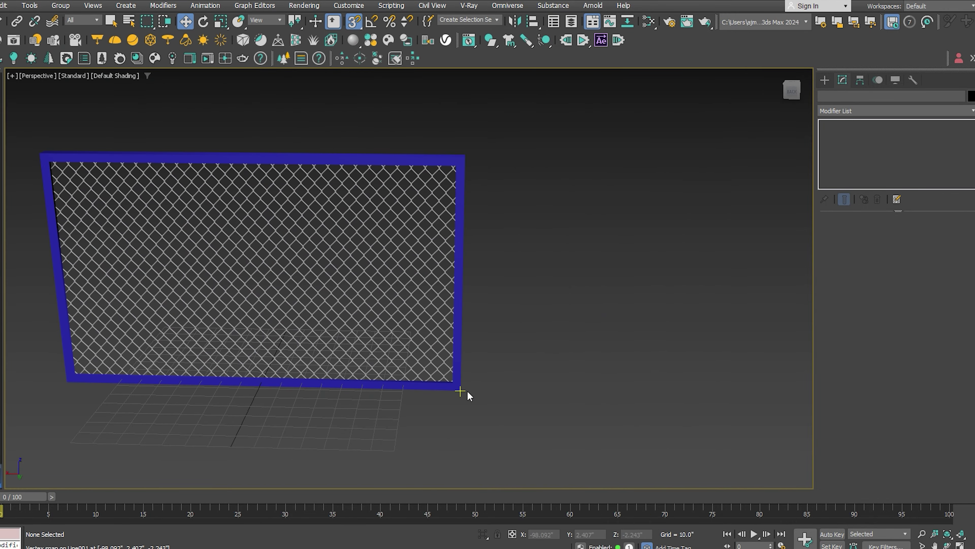
Draw a standard-primitive cylinder post beside the fence frame's corner.
left_click(824, 80)
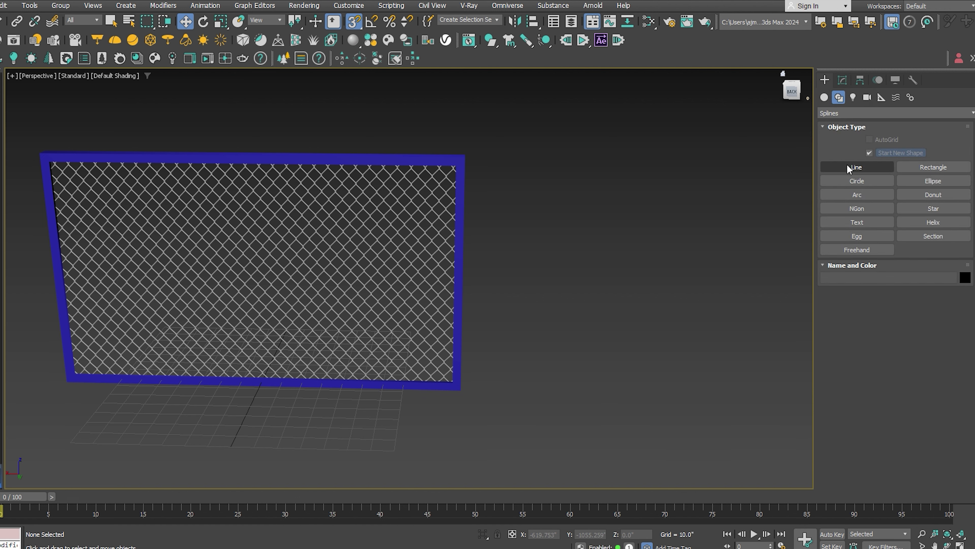
left_click(824, 97)
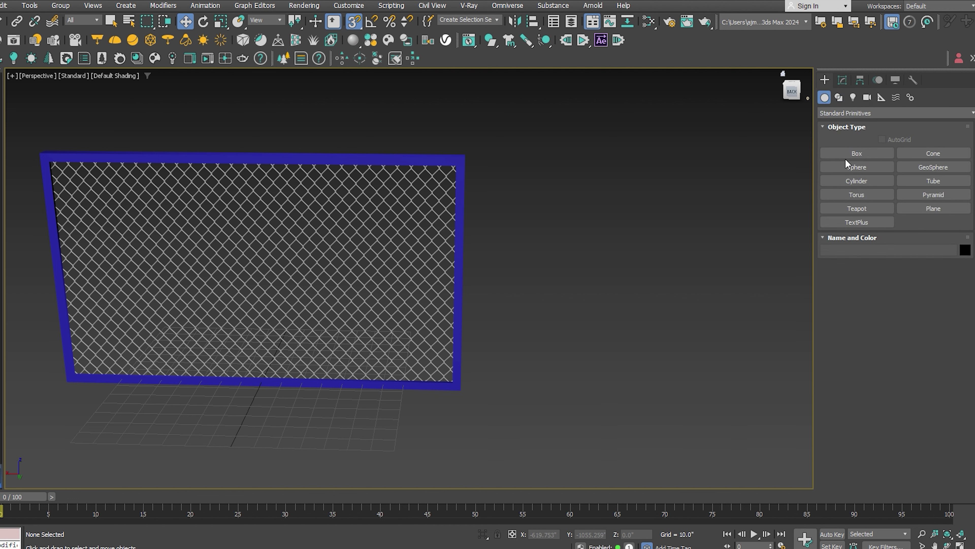
left_click(855, 181)
left_click_drag(464, 405, 469, 401)
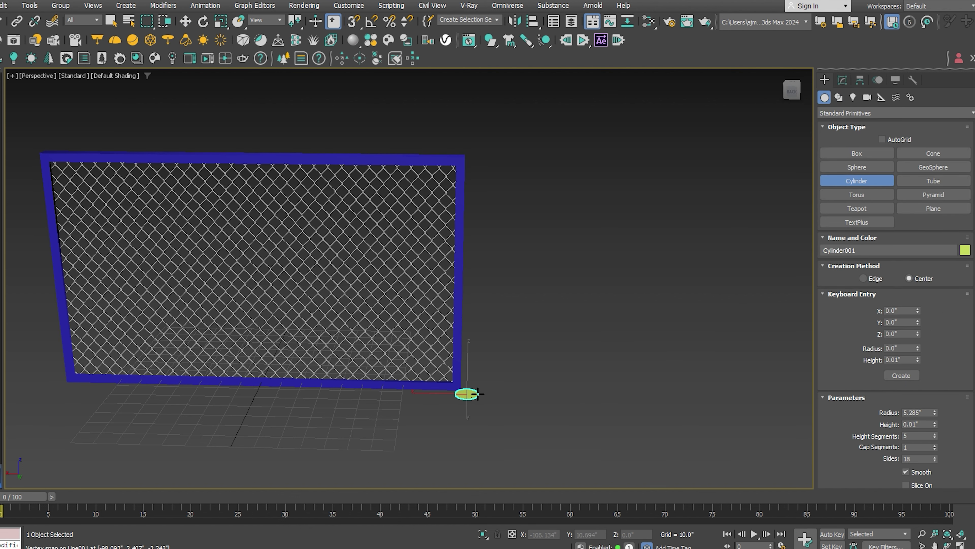
left_click(458, 156)
right_click(457, 155)
Align Cylinder001 to Line001 by centres on Y and Z only.
key("alt+a")
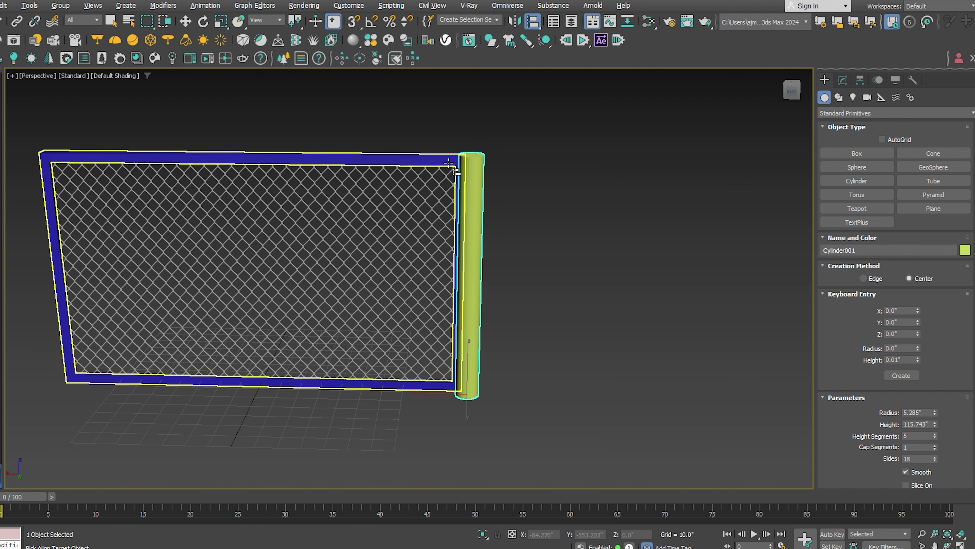
left_click(459, 158)
left_click(489, 243)
left_click(428, 243)
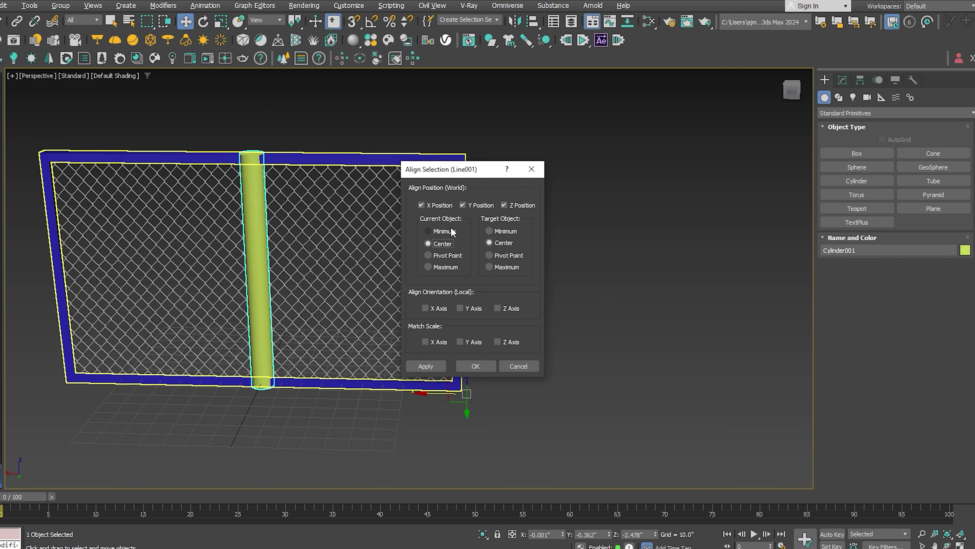
left_click(441, 206)
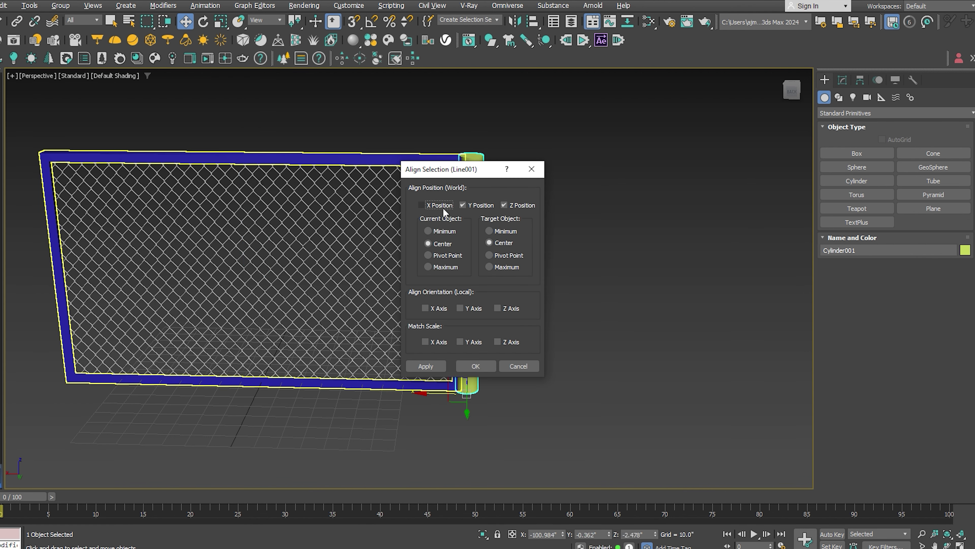
left_click(476, 365)
Shrink the cylinder's radius and give it 32 sides for a smoother post.
key("t")
key("z")
left_click(842, 79)
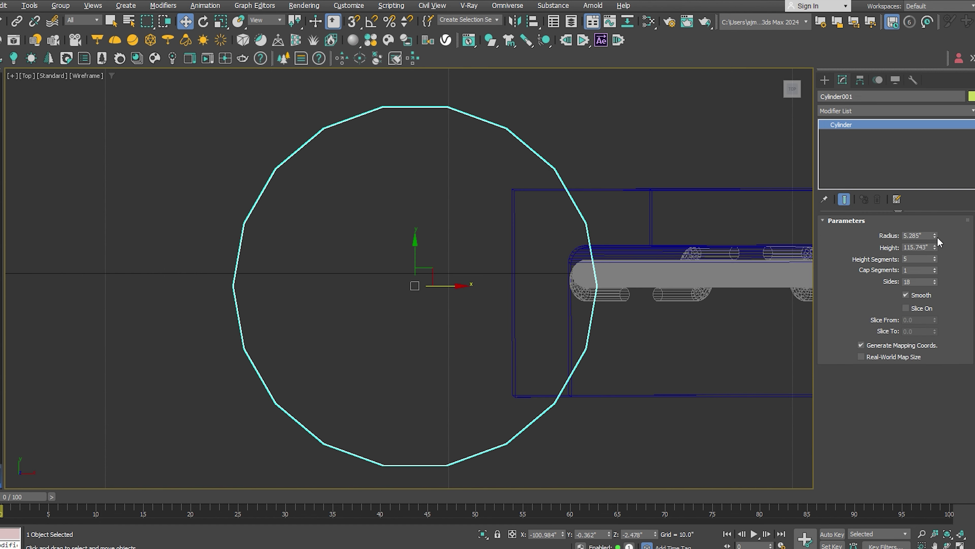
mouse_move(934, 235)
left_mouse_down()
mouse_move(934, 264)
mouse_move(934, 256)
left_mouse_up()
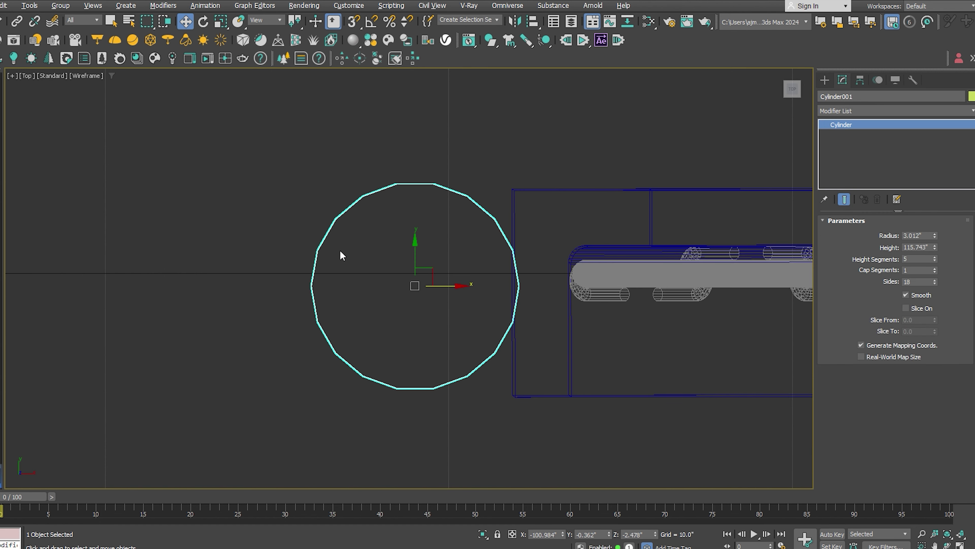
double_click(931, 281)
type("32")
key("Return")
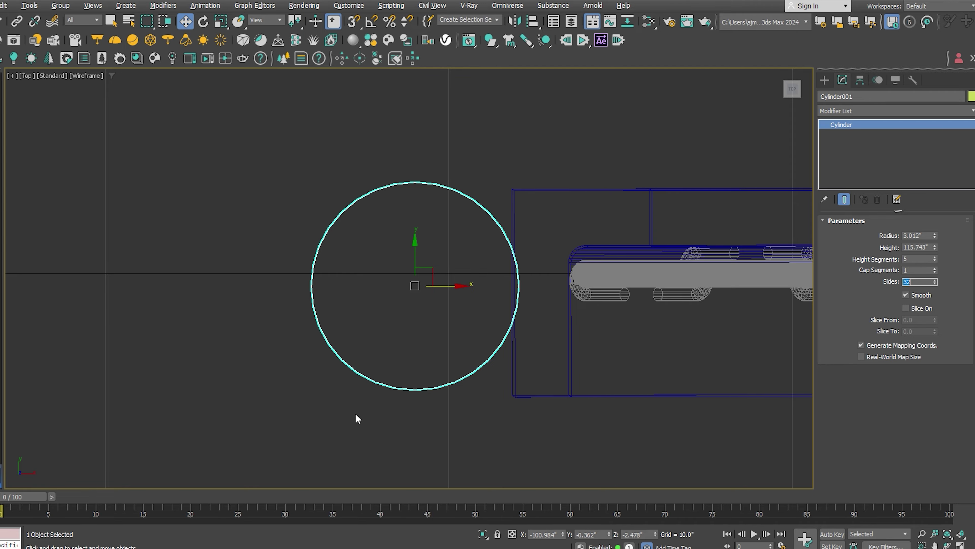
Set the post radius to 2.0".
key("shift+super")
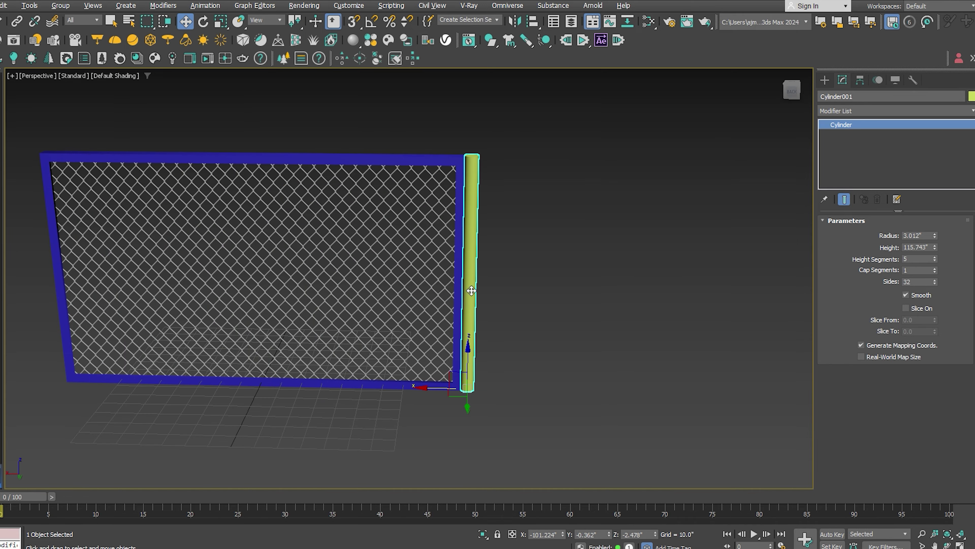
double_click(909, 235)
type("2")
key("Return")
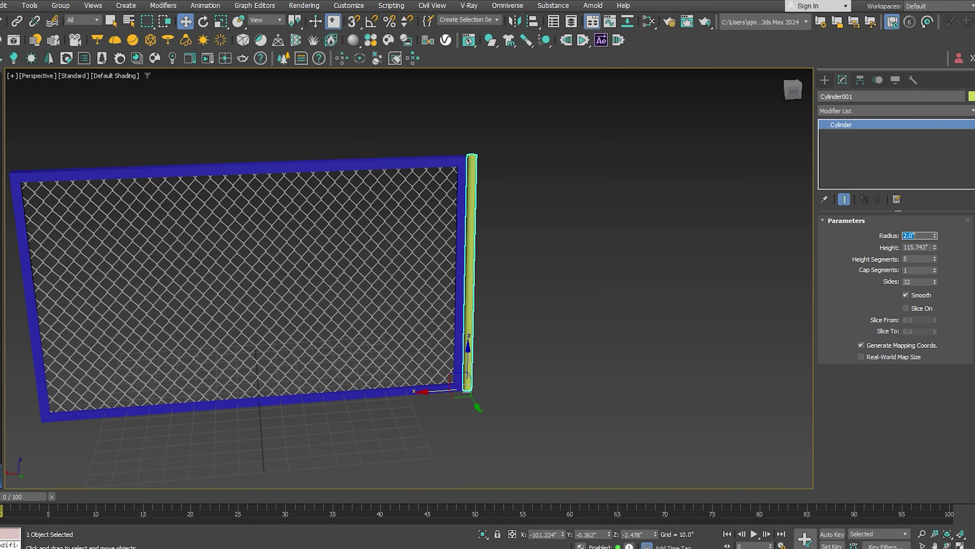
key("t")
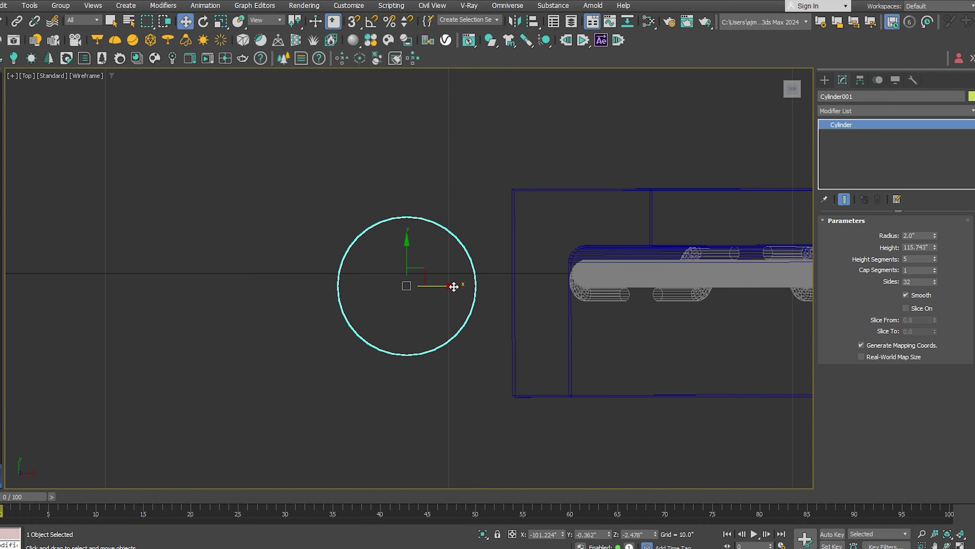
left_click(394, 412)
key("p")
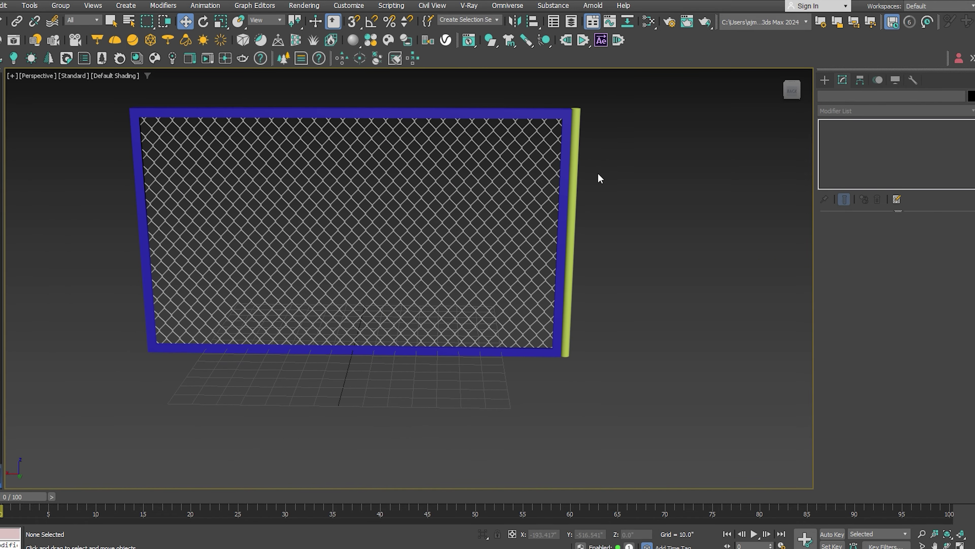
Set the post height to 120", after trying 150.
left_click(576, 122)
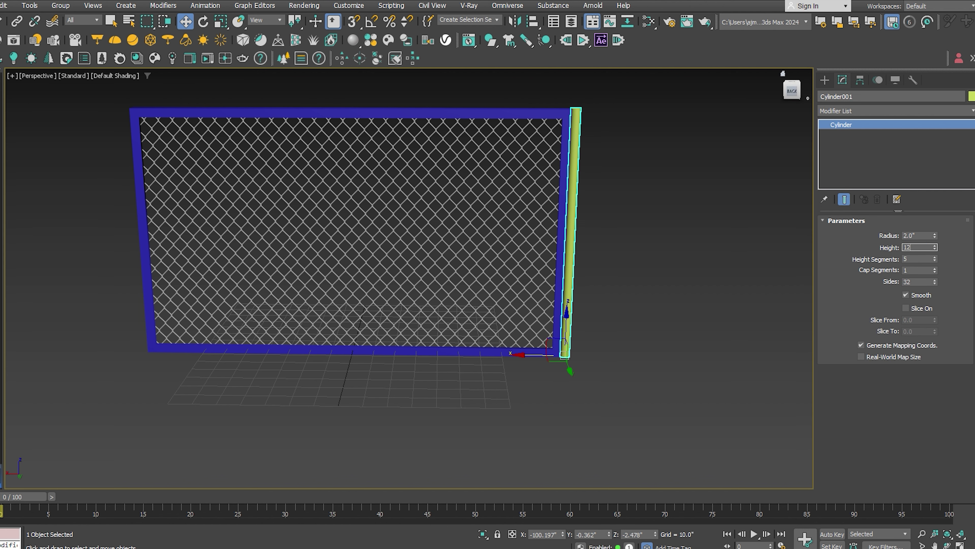
type("0")
key("Return")
type("0")
key("Return")
scroll(566, 288, "down", 2)
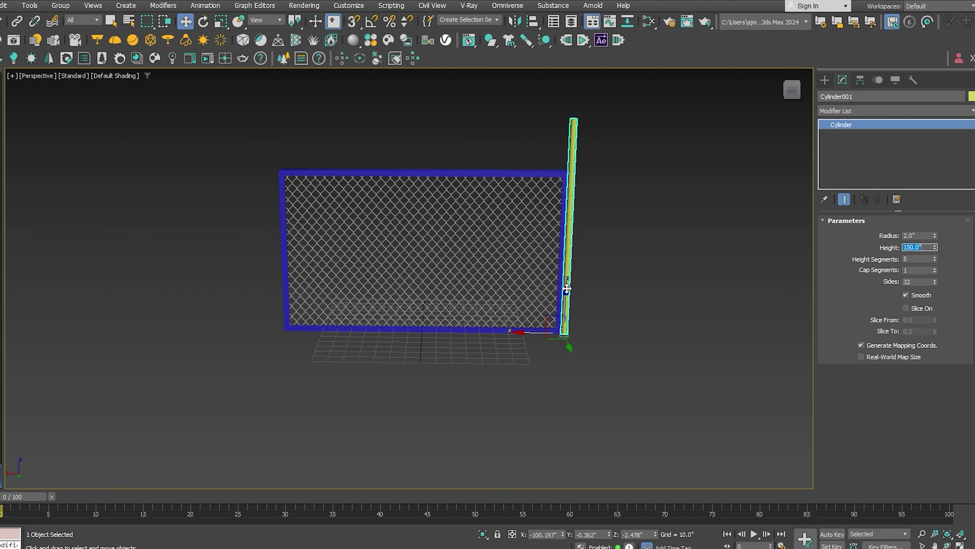
type("120")
key("Return")
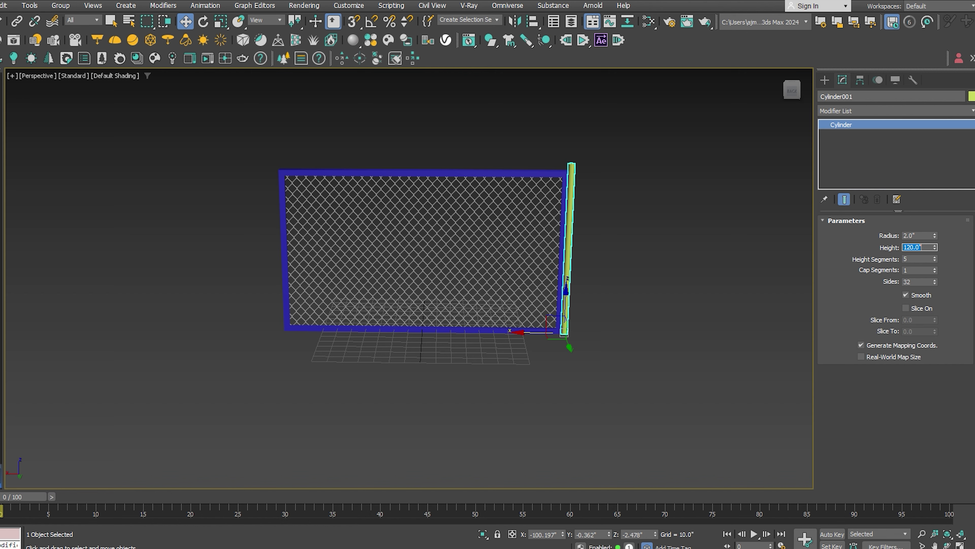
Add an Edit Poly modifier to the TempGrid chain-link mesh.
left_click(863, 111)
type("ed")
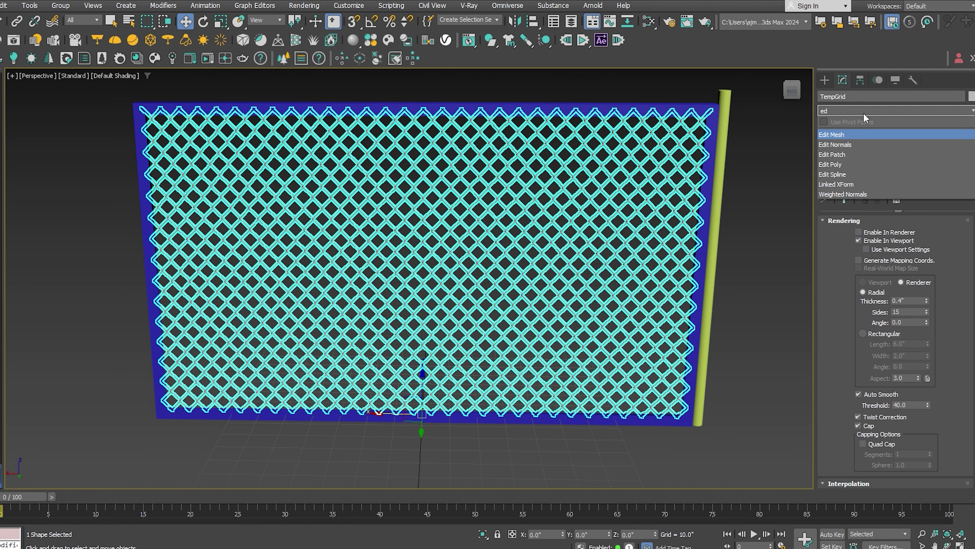
left_click(845, 165)
scroll(872, 365, "down", 2)
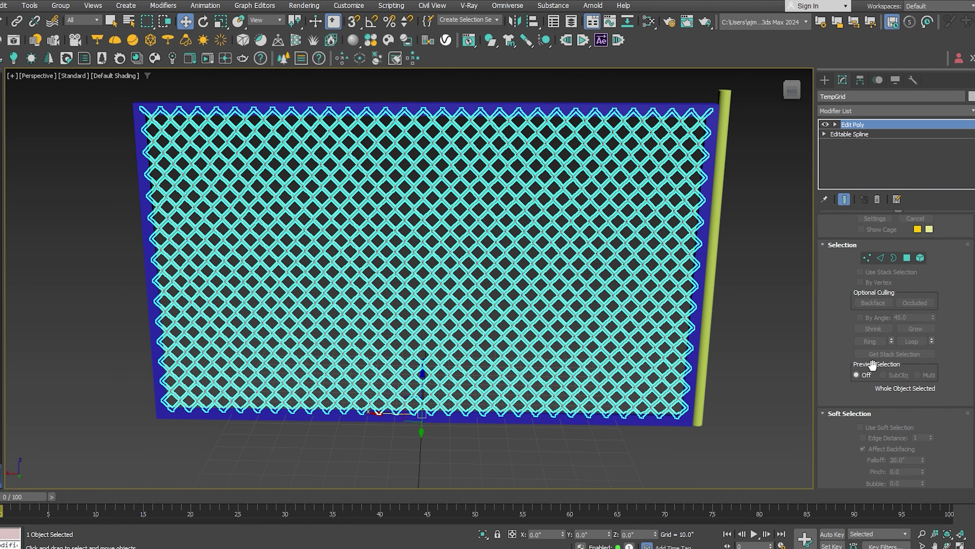
scroll(873, 365, "down", 3)
scroll(872, 365, "down", 3)
Attach the angle frame and the cylinder post into TempGrid.
left_click(869, 426)
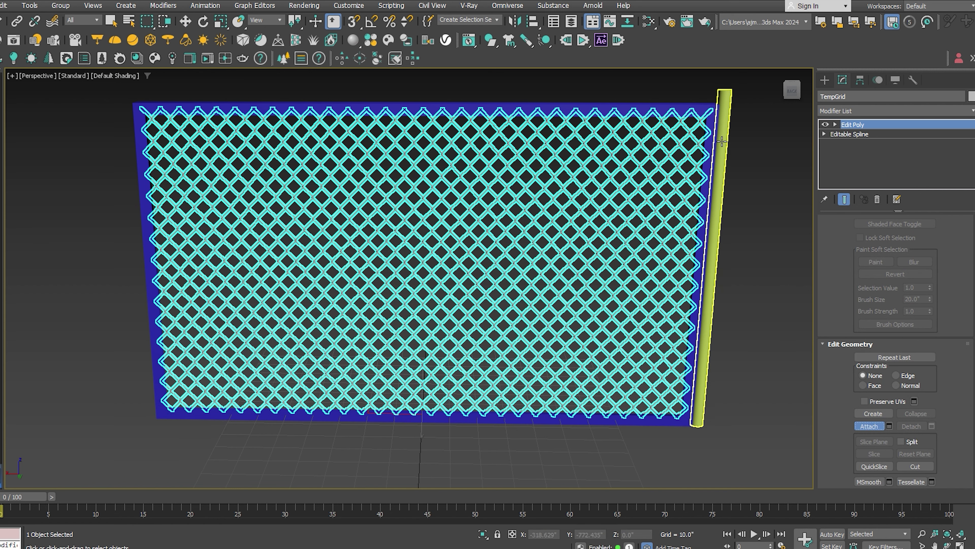
left_click(721, 175)
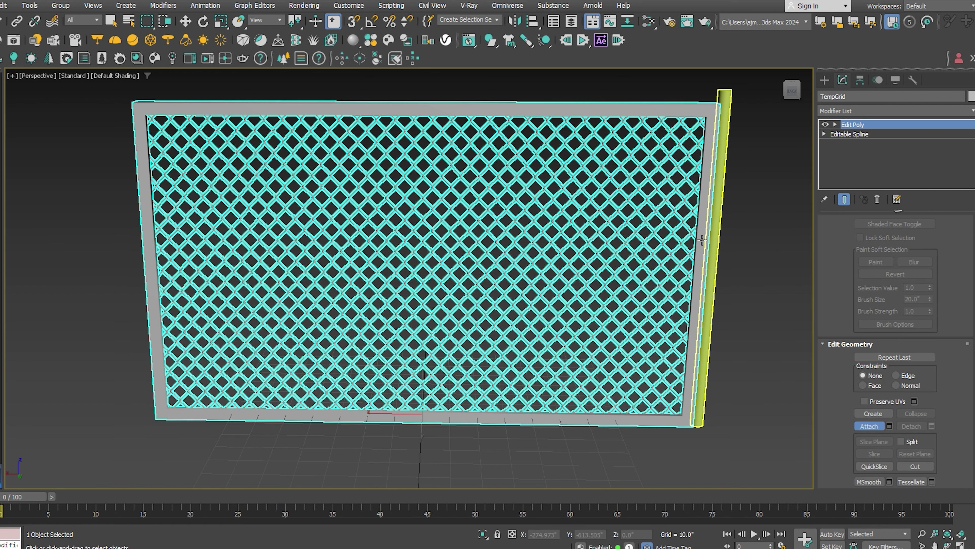
left_click(939, 125)
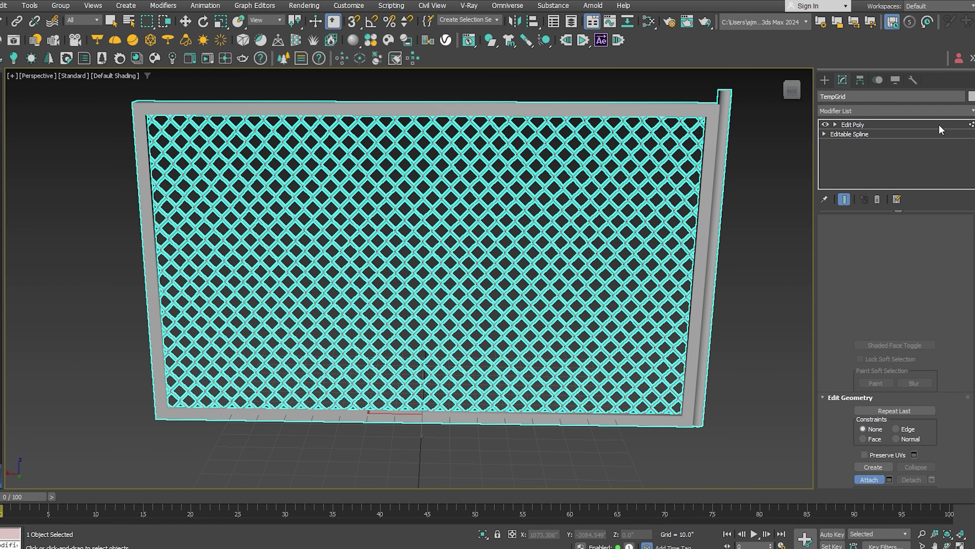
left_click(943, 109)
left_click(944, 109)
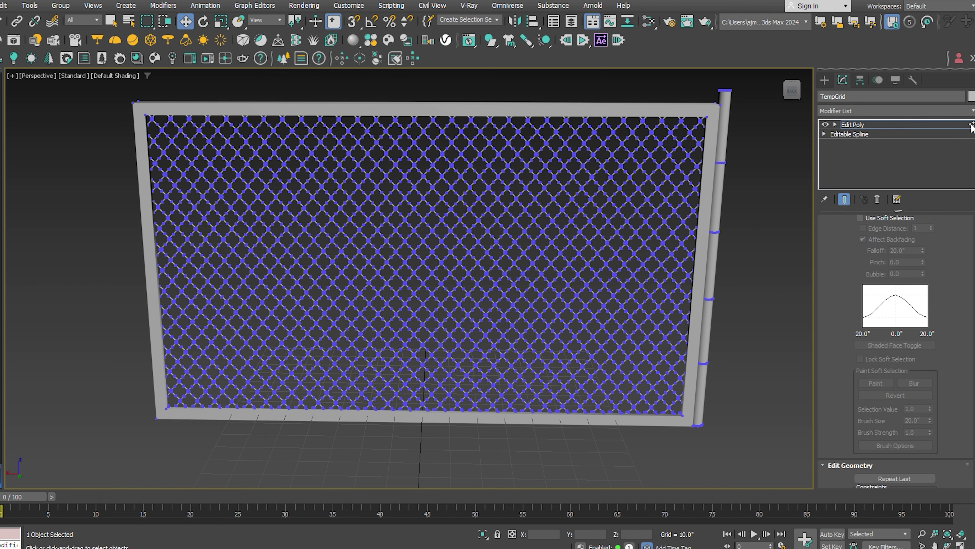
left_click(966, 112)
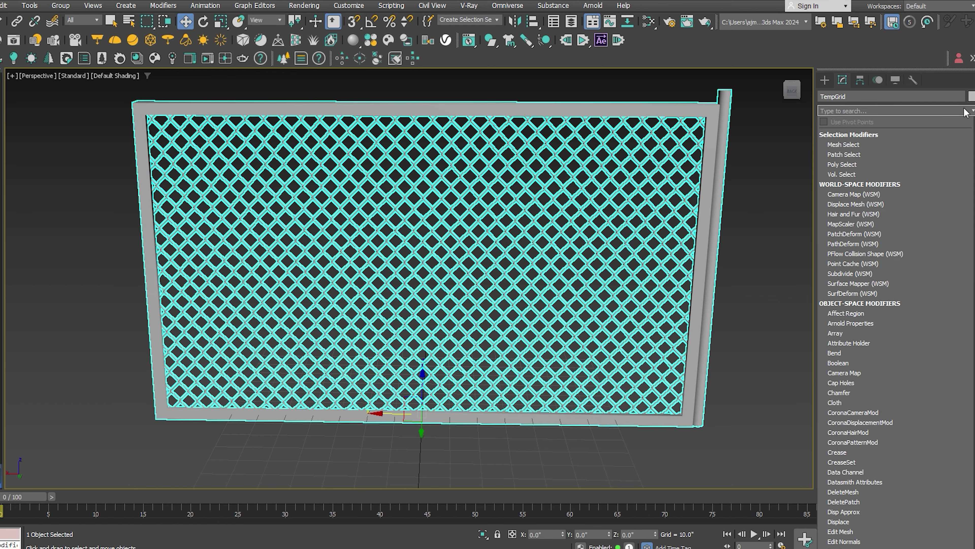
Array the panel into 5 copies with a 1.01 X offset and inspect the row.
type("array")
key("Return")
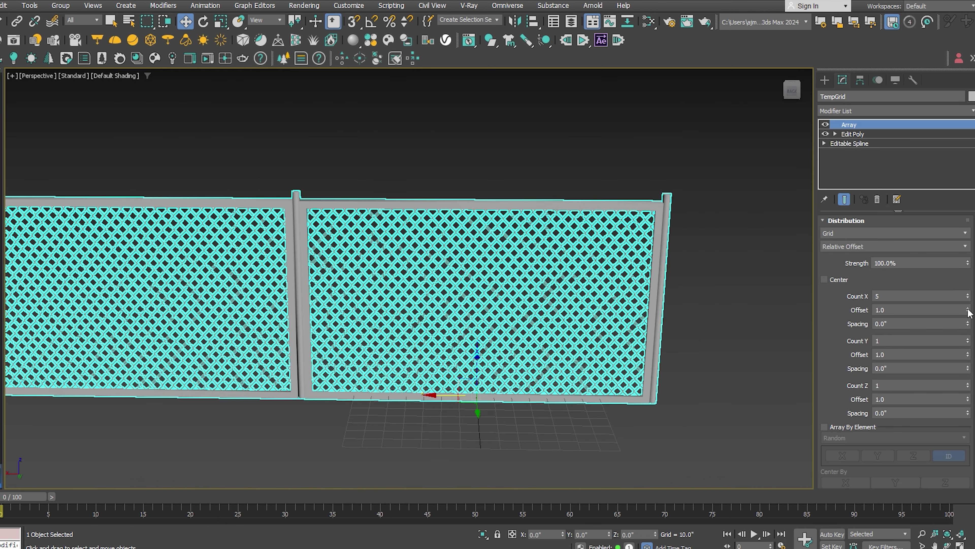
left_click(968, 307)
left_click(968, 308)
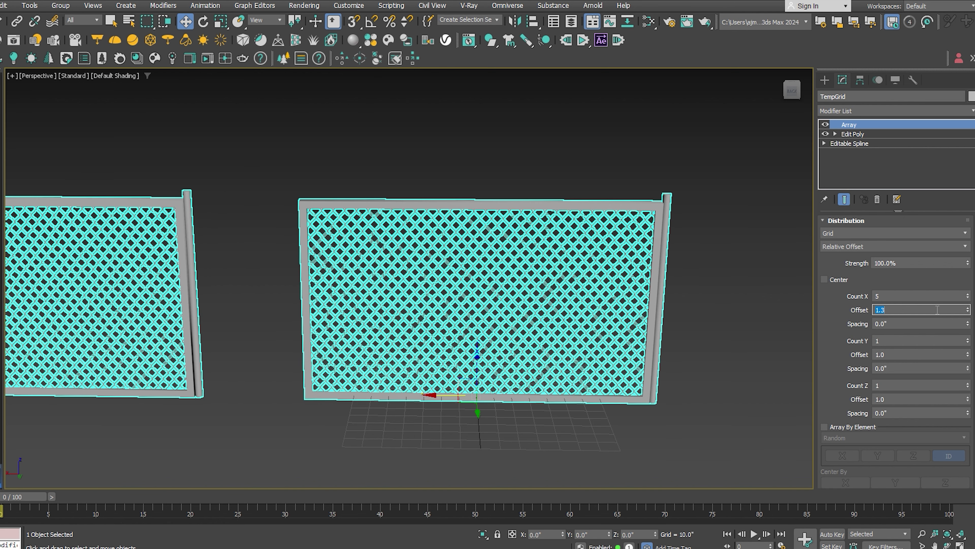
type("1.01")
key("Return")
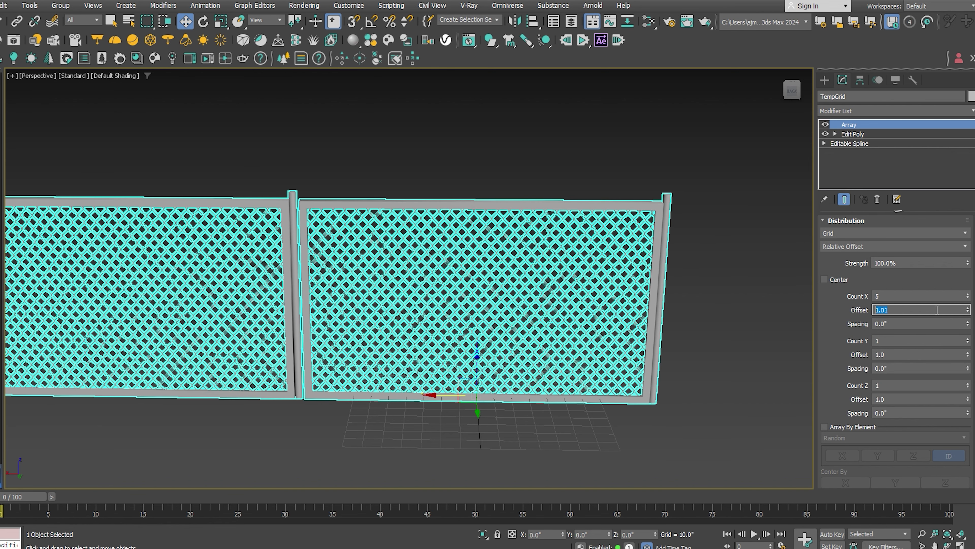
left_click(238, 438)
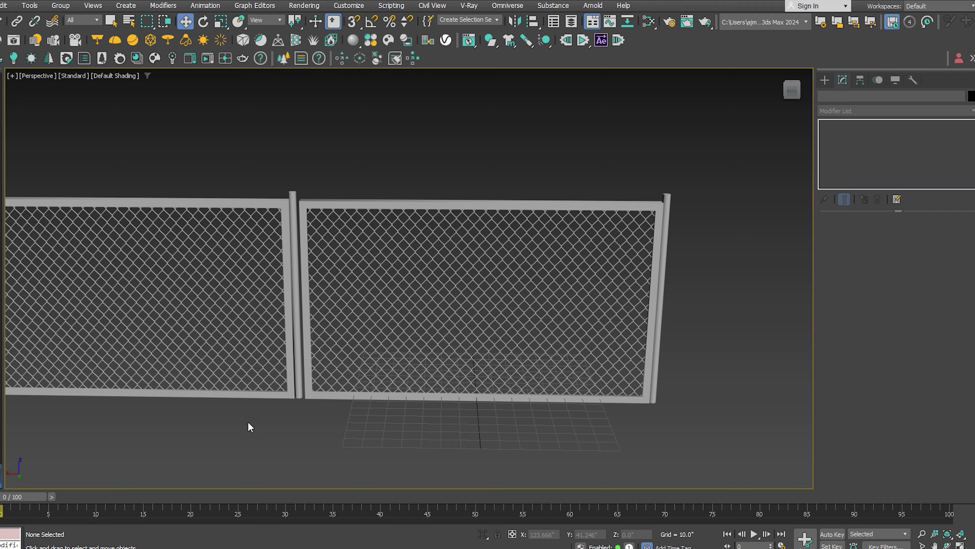
middle_click_drag(250, 420, 284, 419)
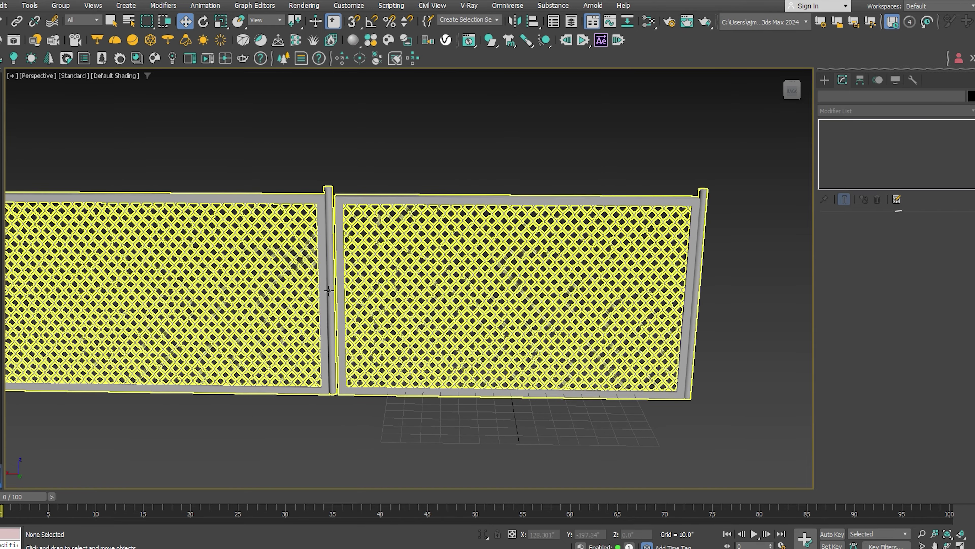
scroll(341, 271, "up", 3)
left_click(344, 269)
middle_click_drag(403, 312, 326, 288, "alt")
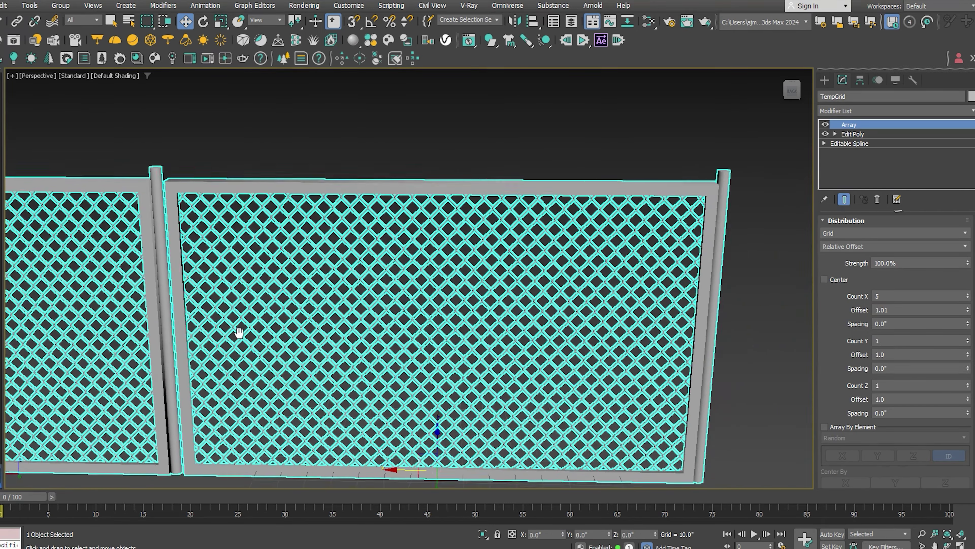
left_click(855, 133)
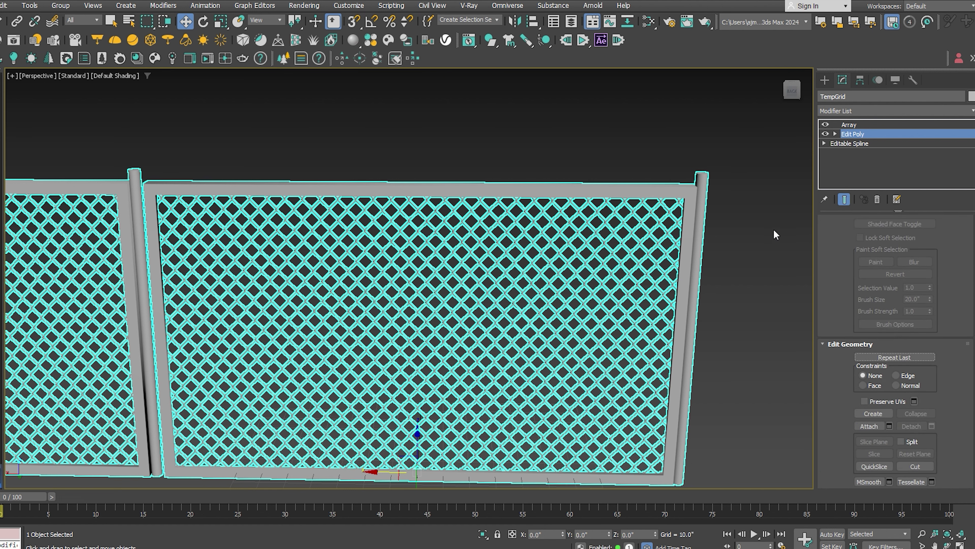
In Top view, move the right-hand post element about 1.6 units along X toward the frame.
left_click(700, 296)
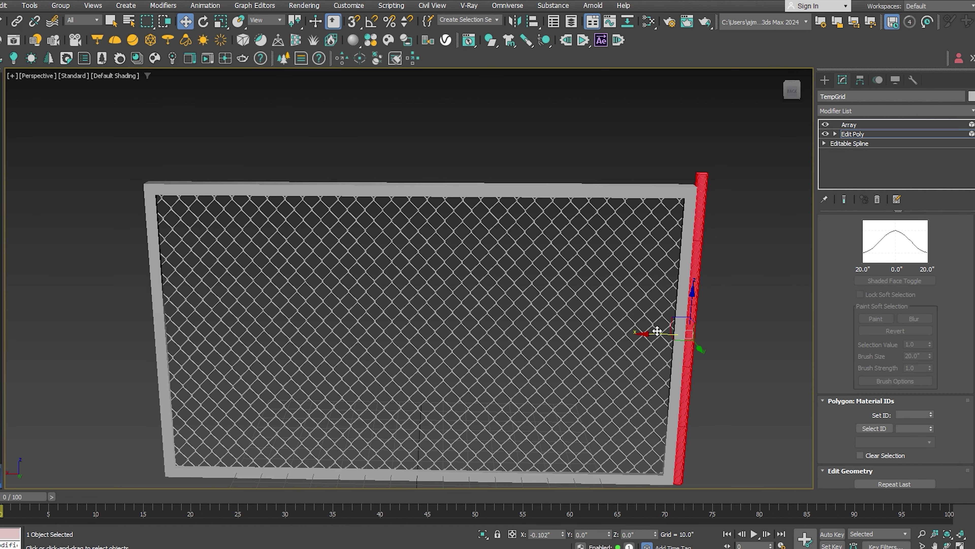
key("t")
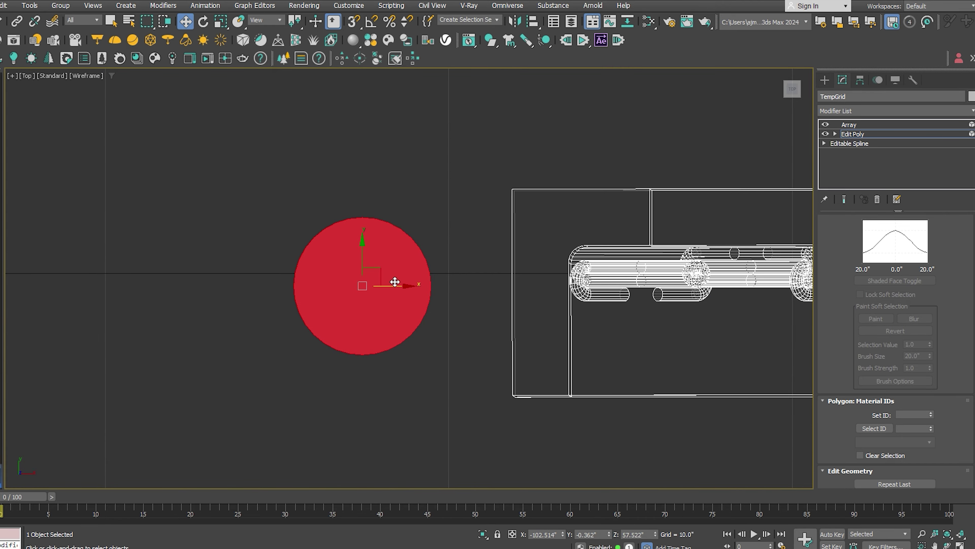
left_click_drag(389, 285, 444, 282)
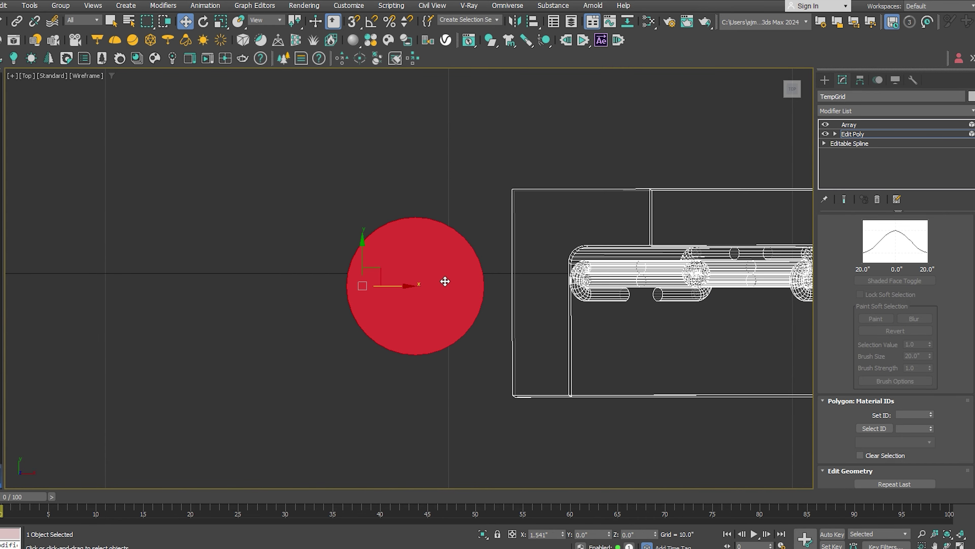
key("p")
middle_click_drag(300, 301, 496, 301)
scroll(455, 305, "up", 3)
left_click(849, 125)
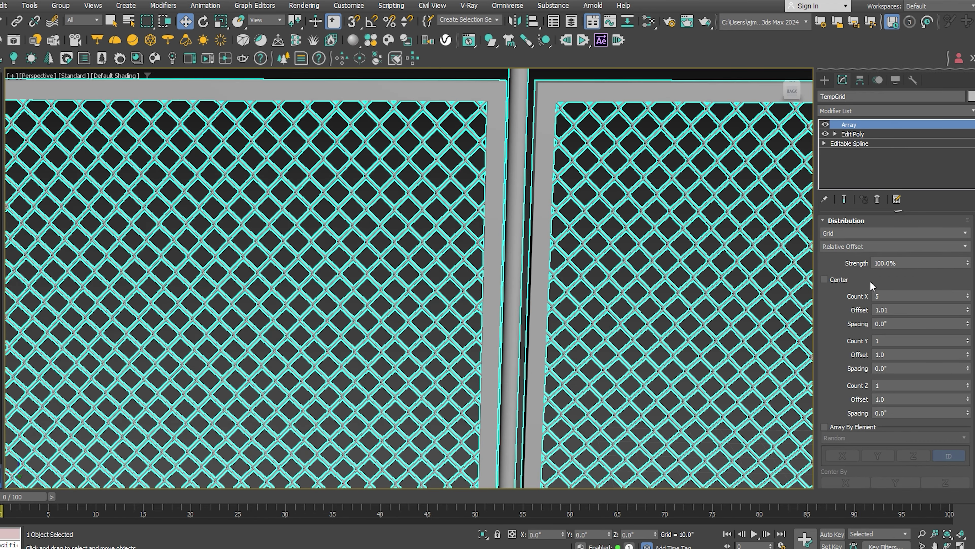
Change the Array X offset to 1.005, after trying 1.02 and 3.
left_click(897, 310)
type("3")
key("Return")
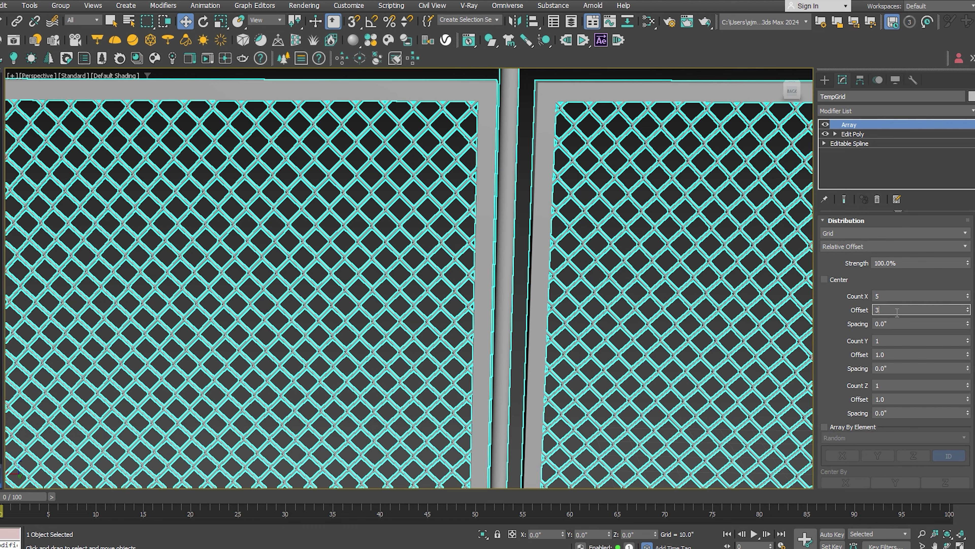
key("Return")
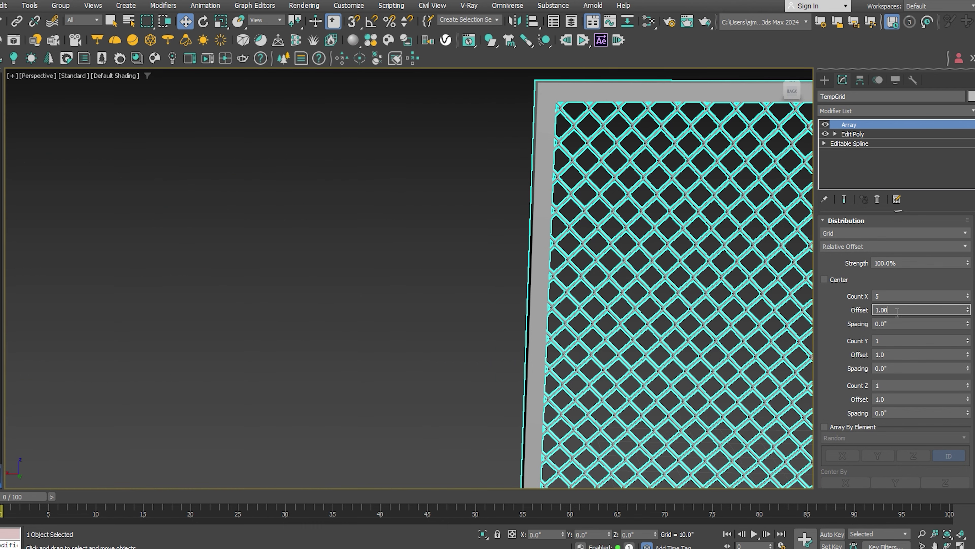
key("Return")
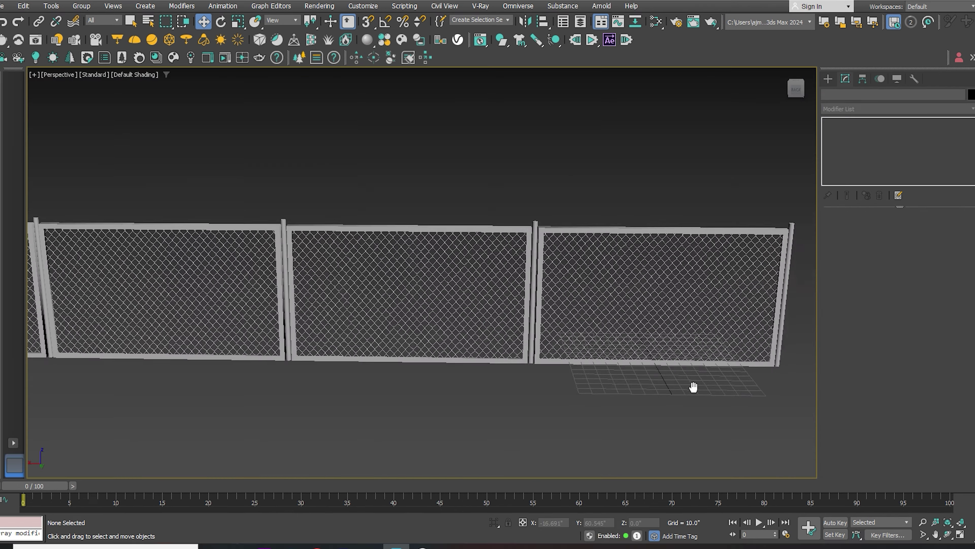
middle_click_drag(693, 387, 744, 337)
scroll(732, 345, "down", 3)
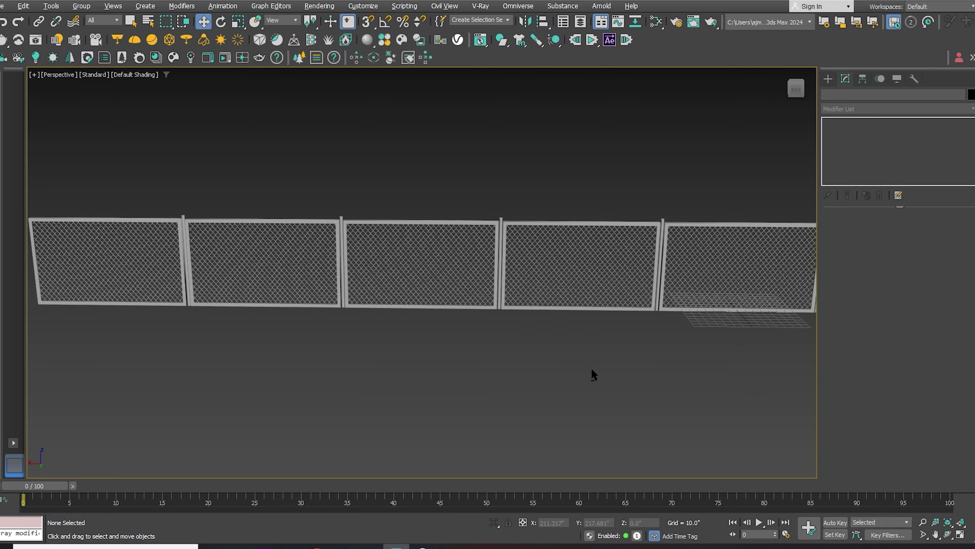